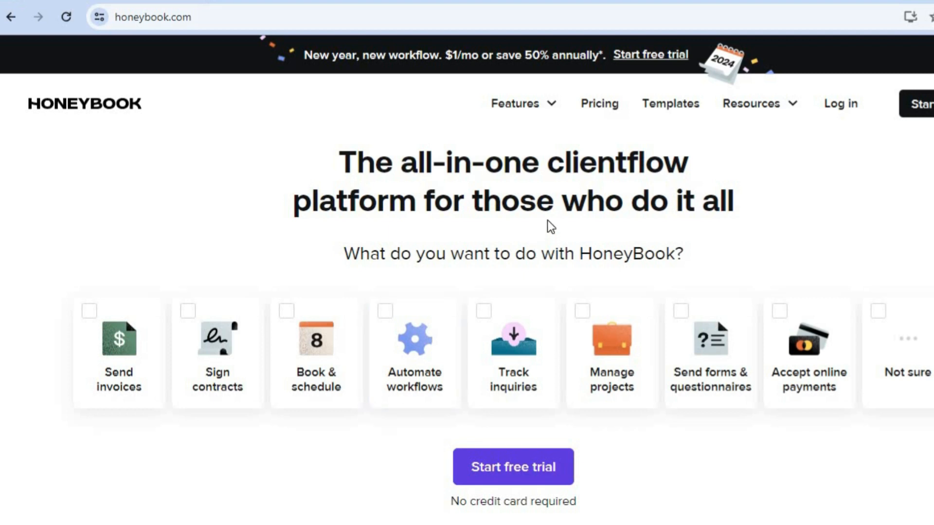
Choose Invoices as what to start with in the welcome questionnaire.
mouse_move(538, 131)
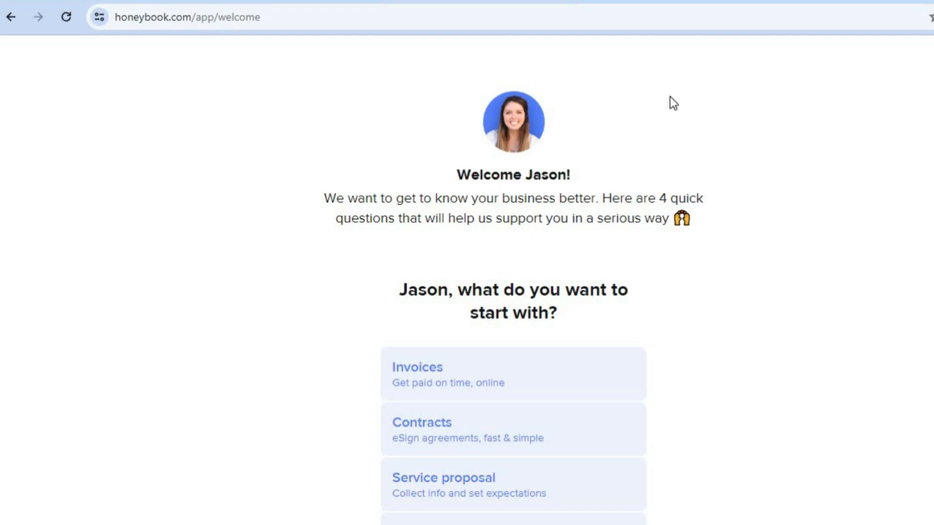
scroll(514, 311, down, 2)
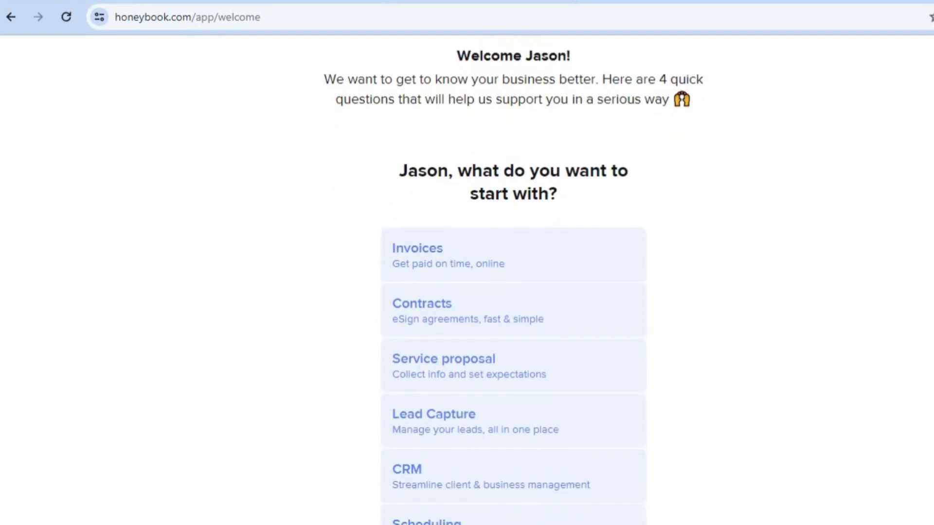
scroll(636, 225, down, 2)
click(635, 225)
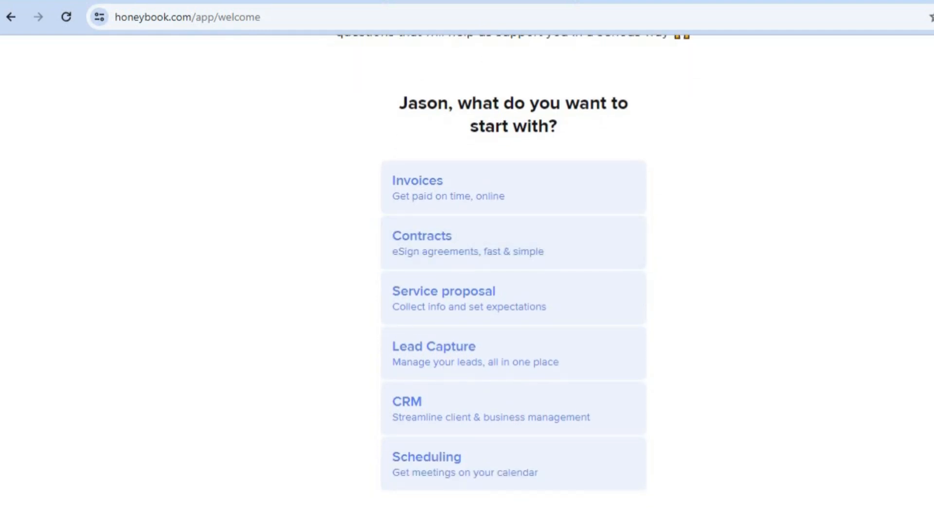
scroll(514, 312, down, 1)
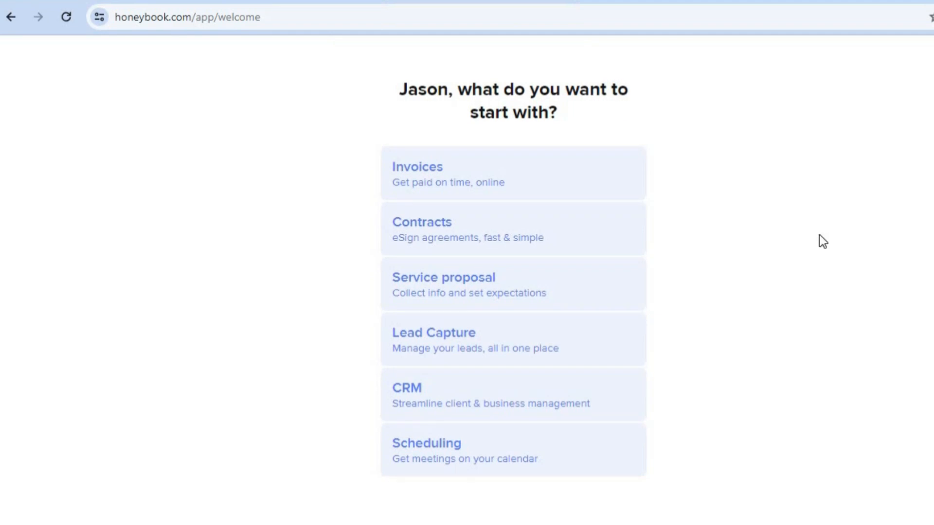
click(540, 170)
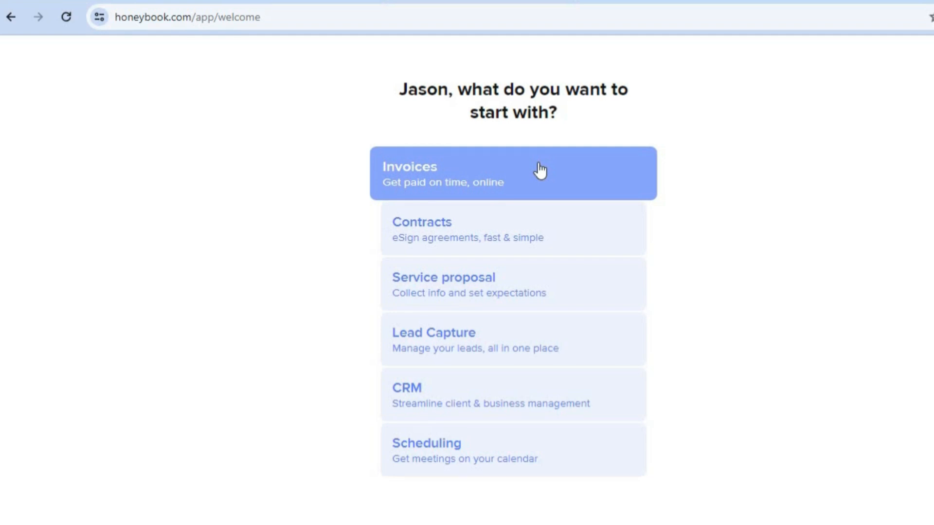
click(540, 170)
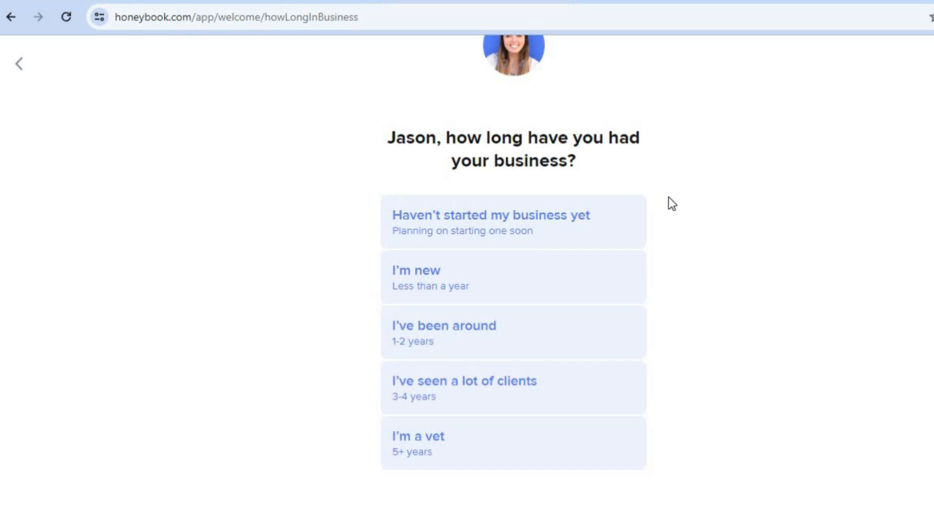
Answer the remaining questions with "I'm new" (less than a year), $0-$5k annual revenue and "Offline methods (pen & paper)" as the current tool.
click(525, 282)
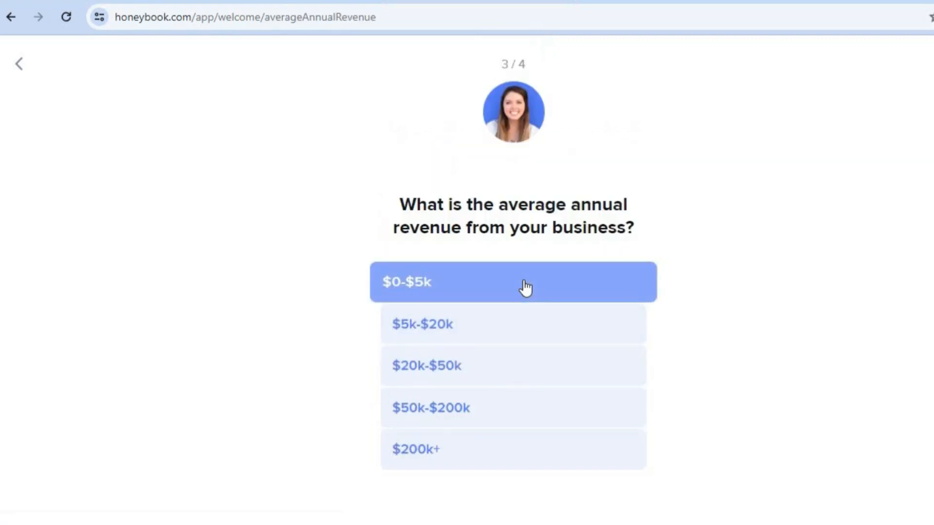
click(525, 284)
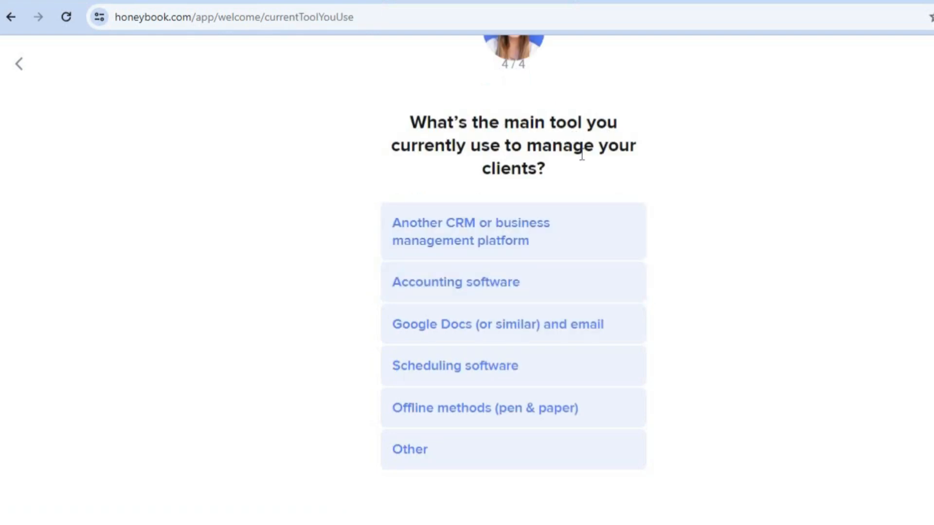
click(540, 236)
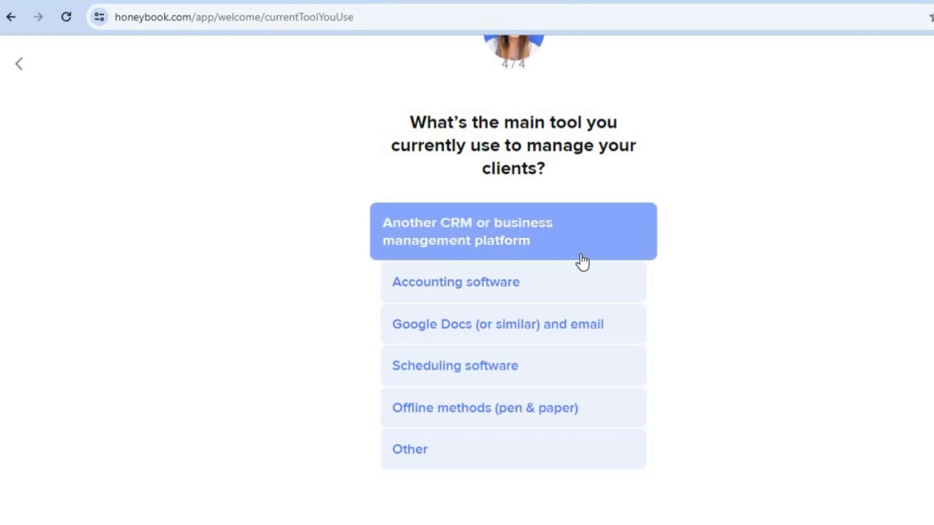
click(533, 409)
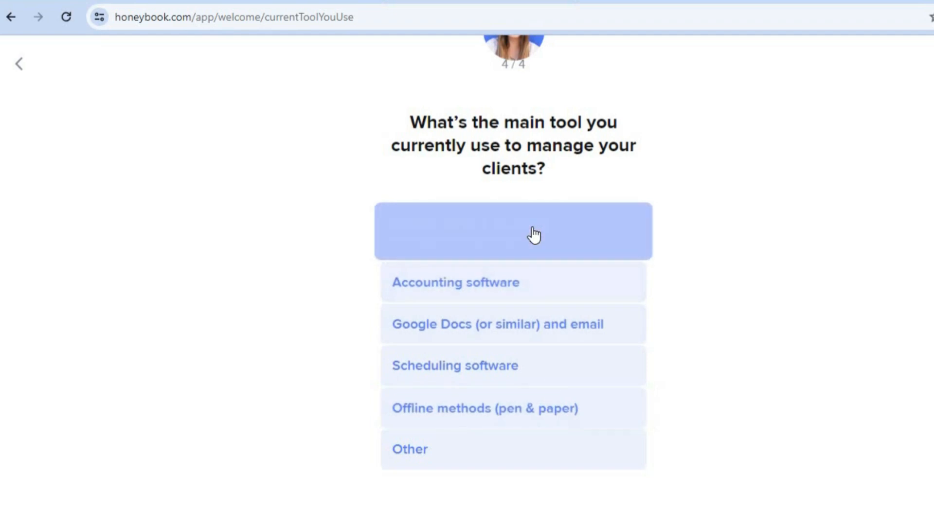
click(524, 413)
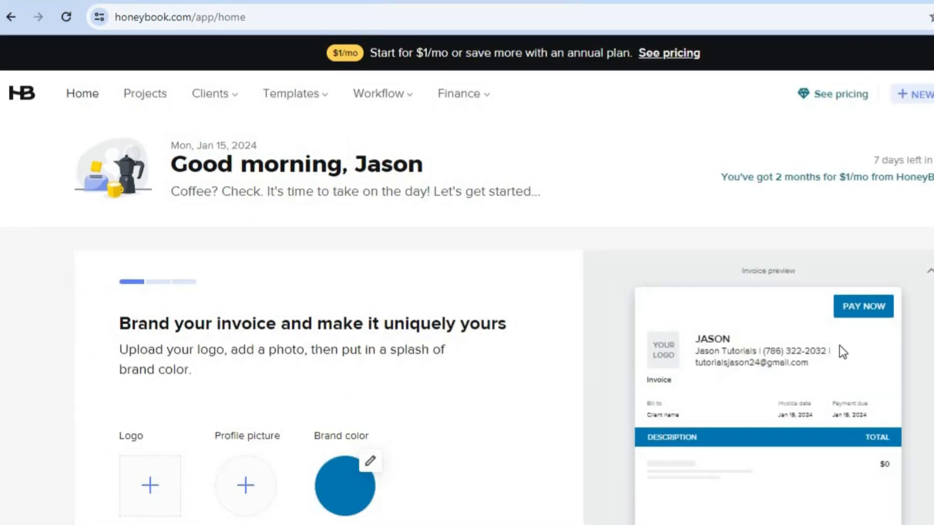
Postpone setting the invoice's logo, profile picture and brand color, and proceed to the services list.
scroll(526, 375, down, 2)
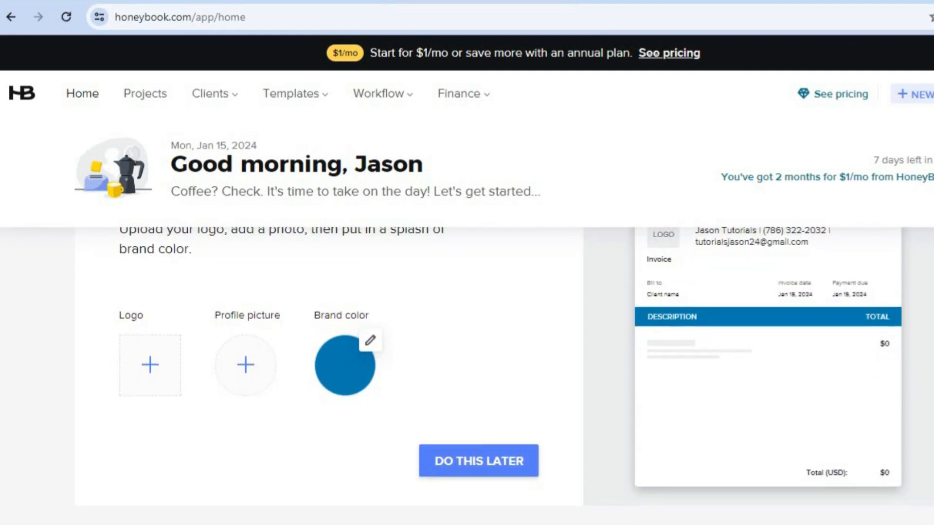
scroll(525, 375, up, 1)
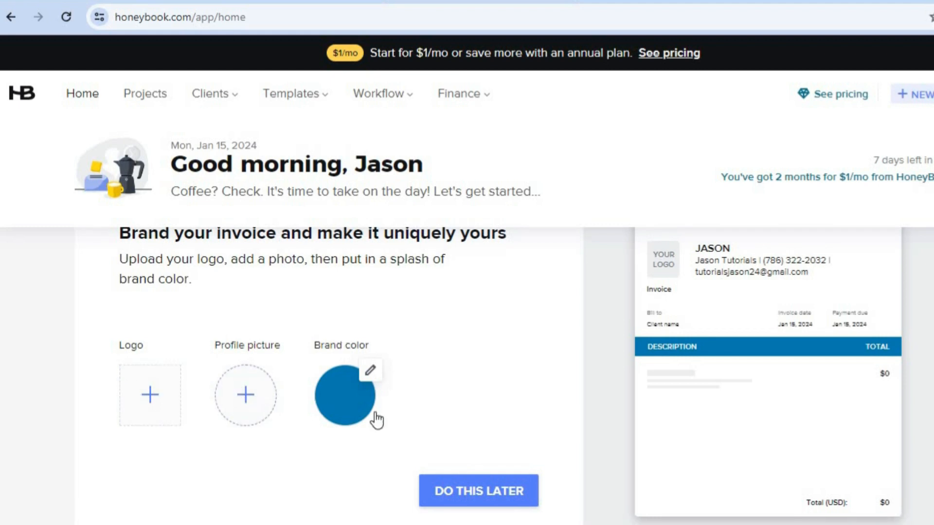
click(458, 483)
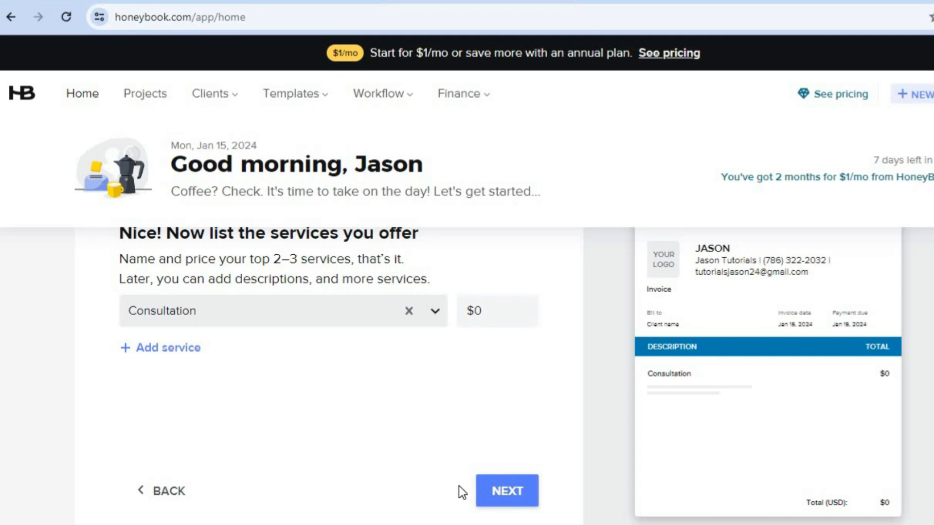
Add SEO as a second service below Consultation, price it at $10 and proceed.
click(192, 359)
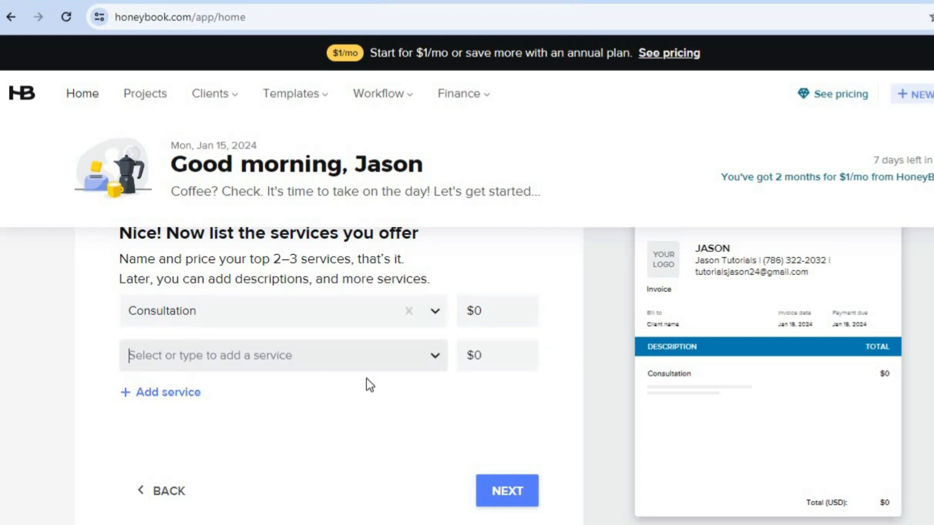
click(439, 364)
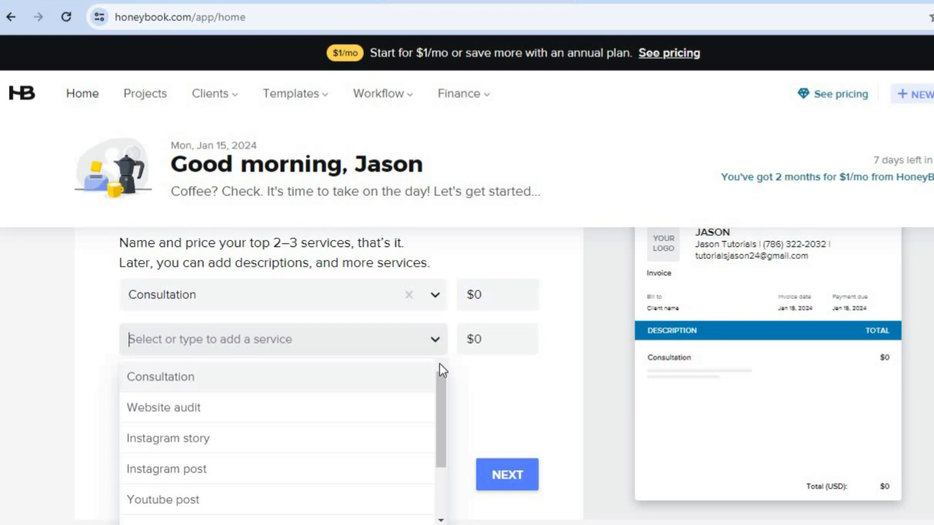
drag(444, 384, 439, 471)
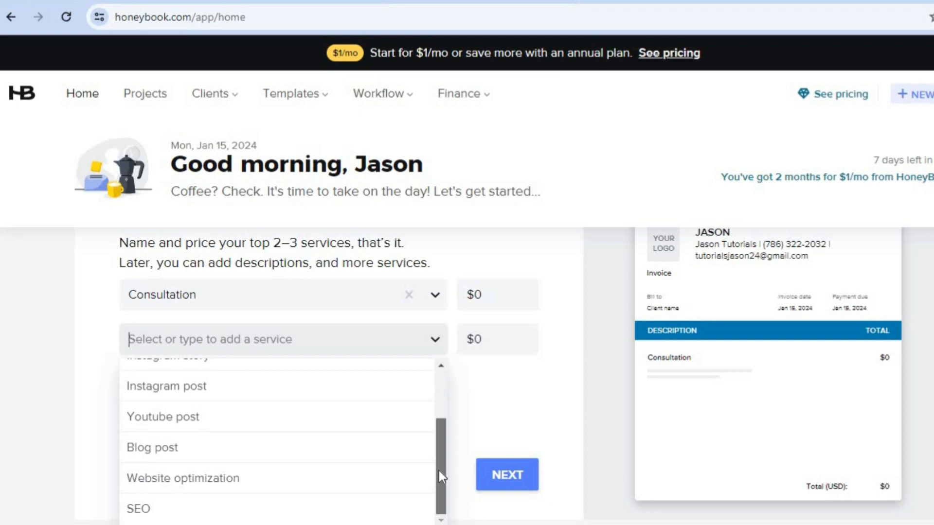
click(228, 511)
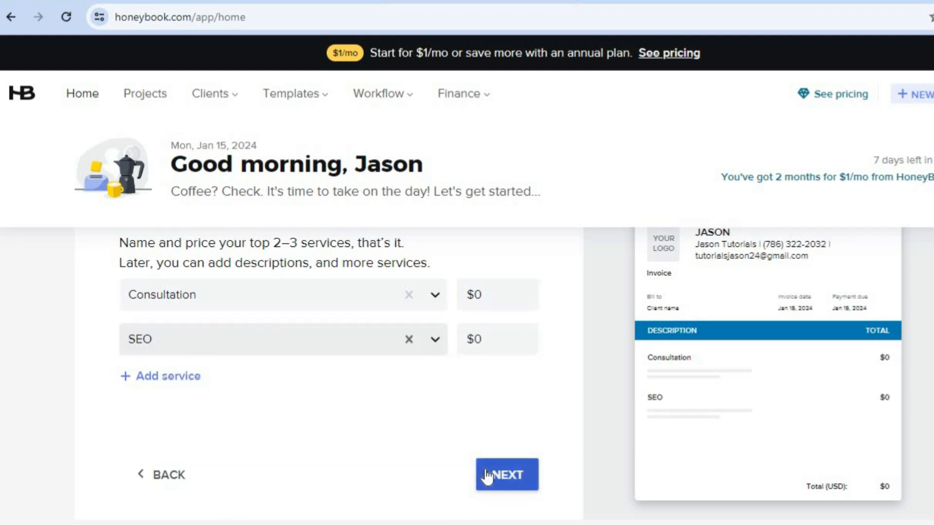
click(495, 327)
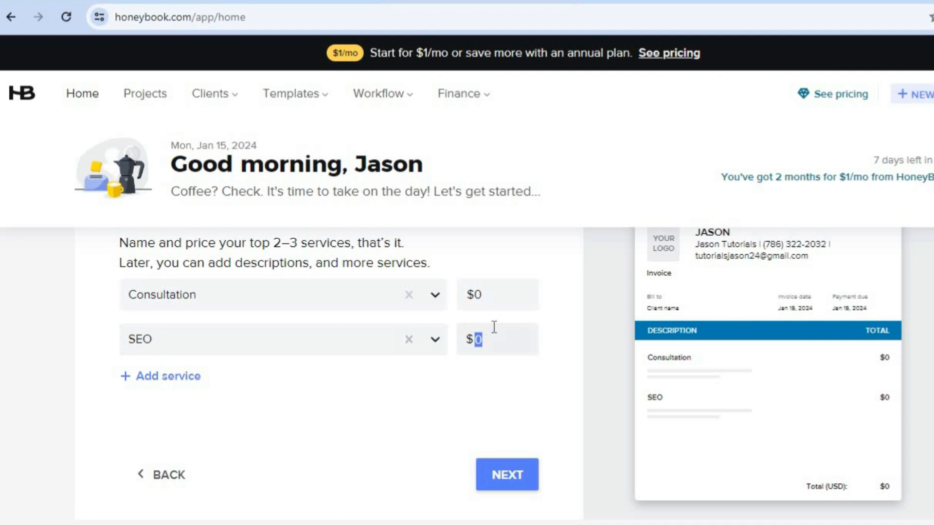
text(10)
click(505, 475)
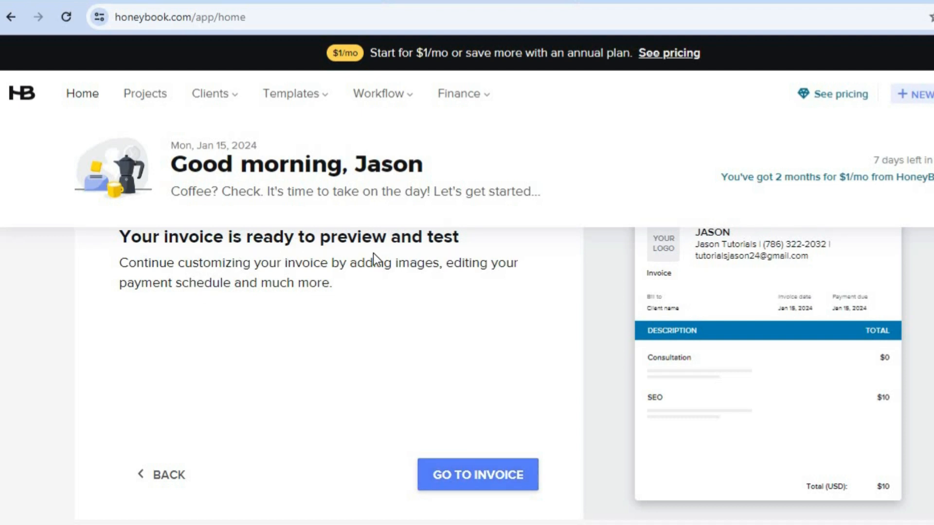
Open the prepared invoice in the smart files builder and dismiss the welcome message.
click(479, 481)
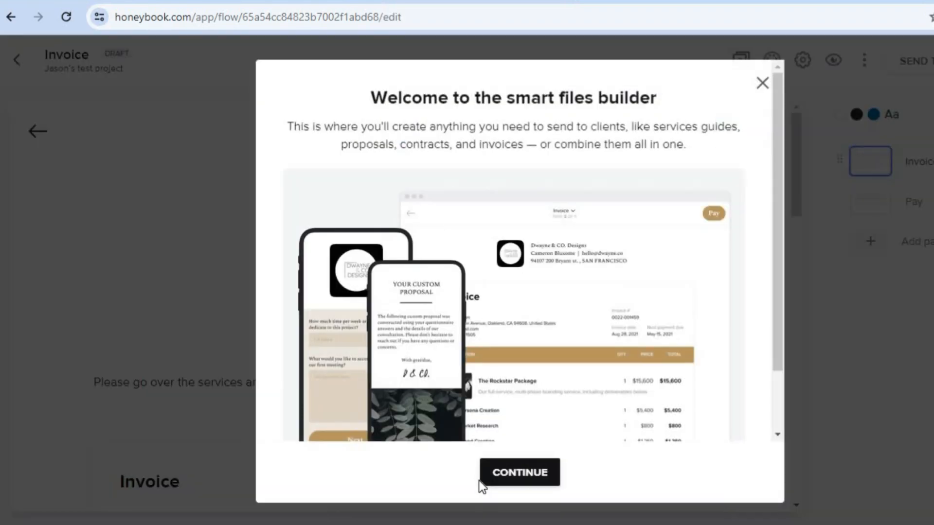
click(763, 84)
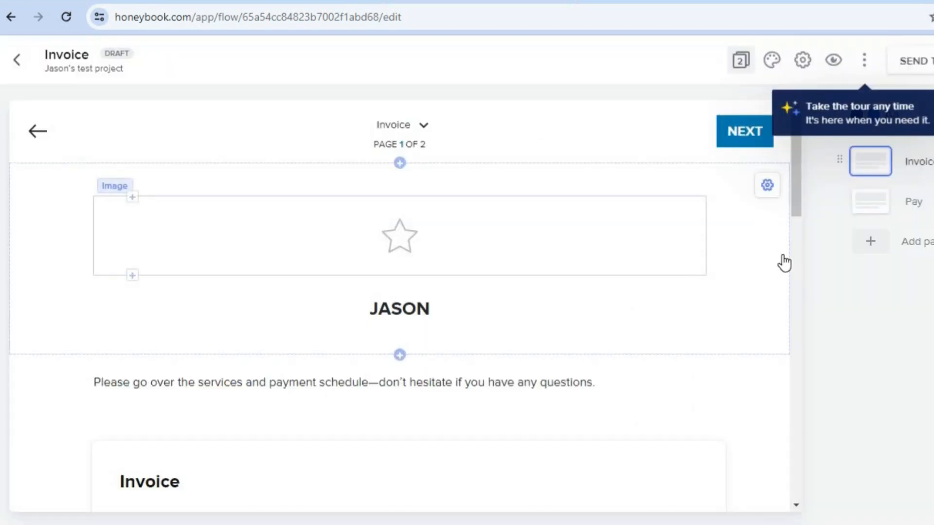
Examine the block types that can be inserted below the invoice's intro text, and cancel without adding one.
scroll(543, 249, down, 1)
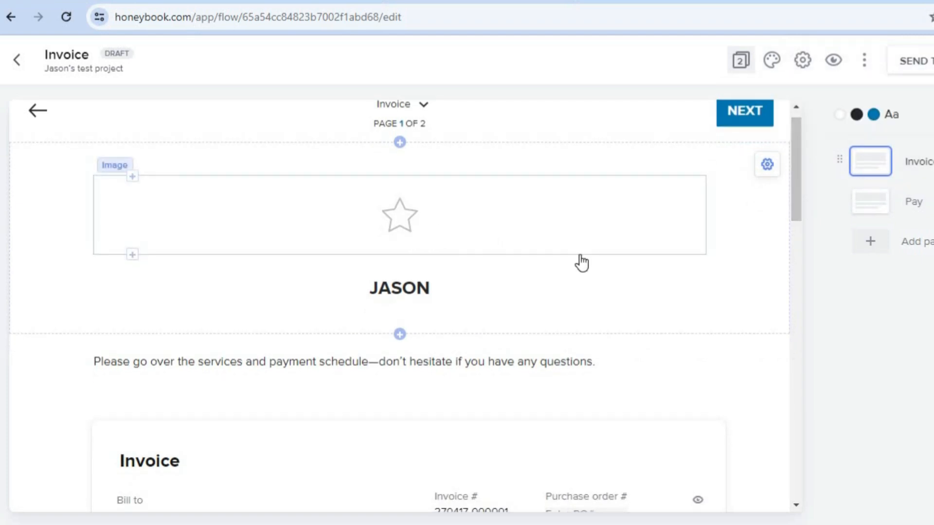
drag(798, 194, 796, 247)
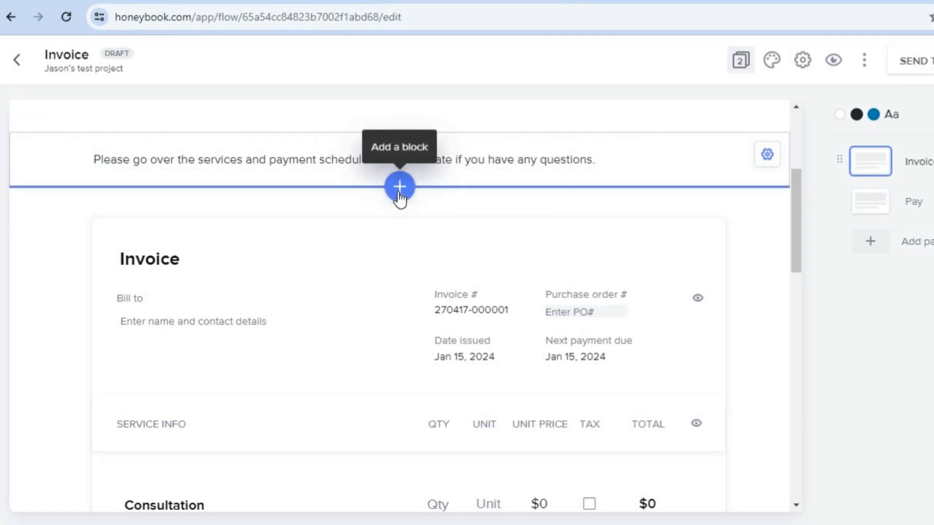
click(400, 187)
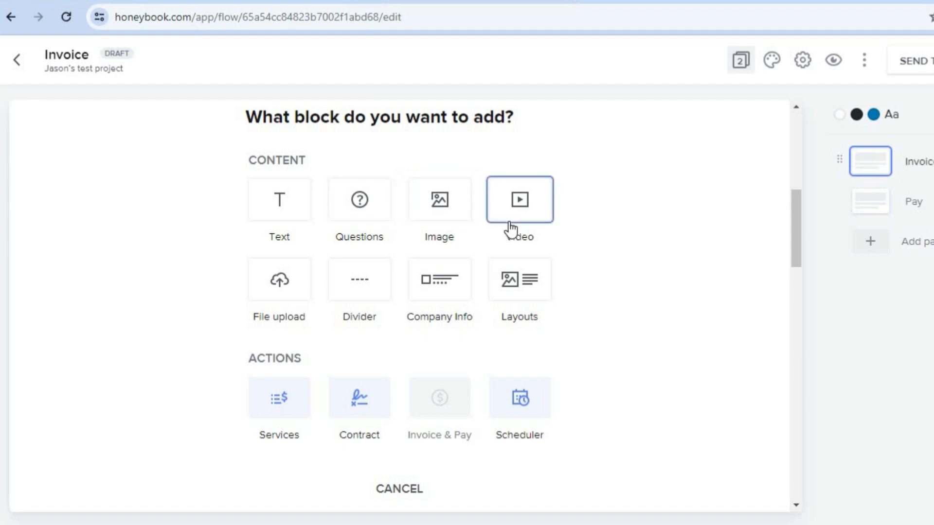
click(398, 486)
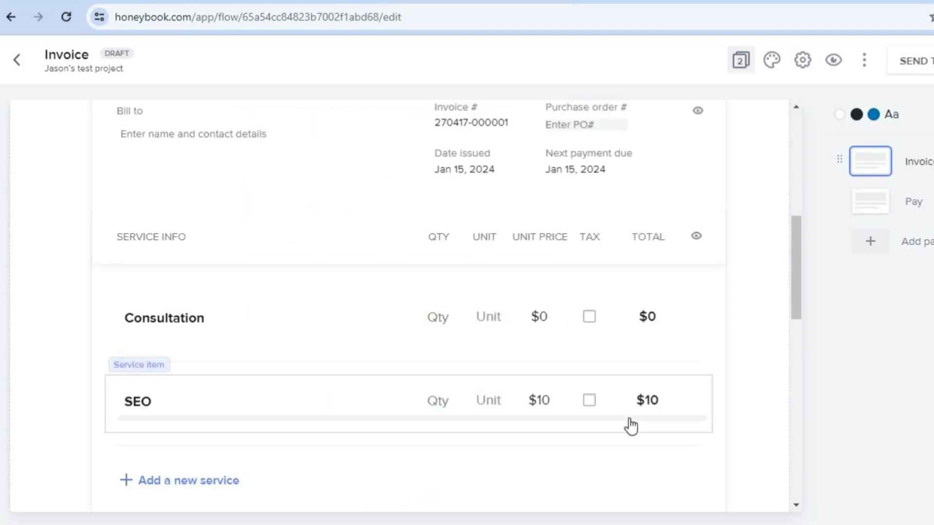
Toggle tax on and off for the Consultation service item, and delete that item from the invoice.
mouse_move(794, 286)
mouse_down()
mouse_move(791, 337)
mouse_move(790, 286)
mouse_up()
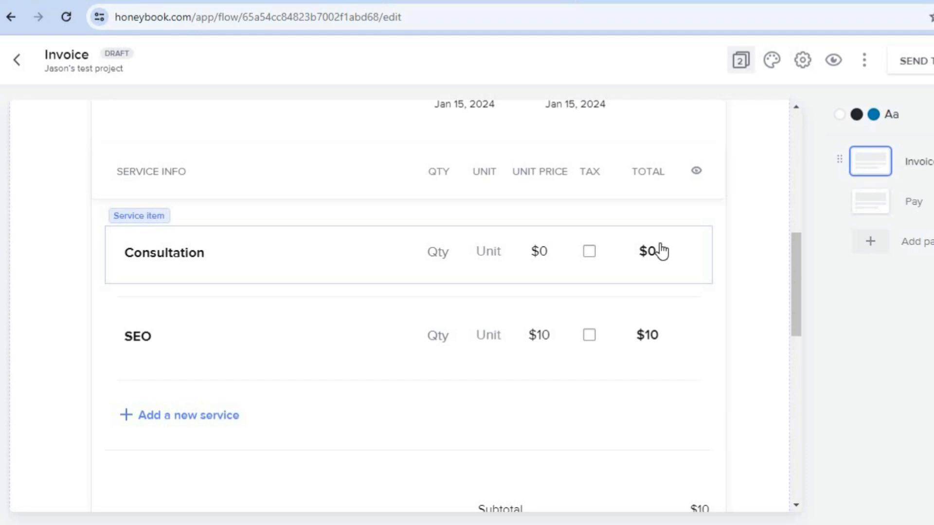
click(642, 253)
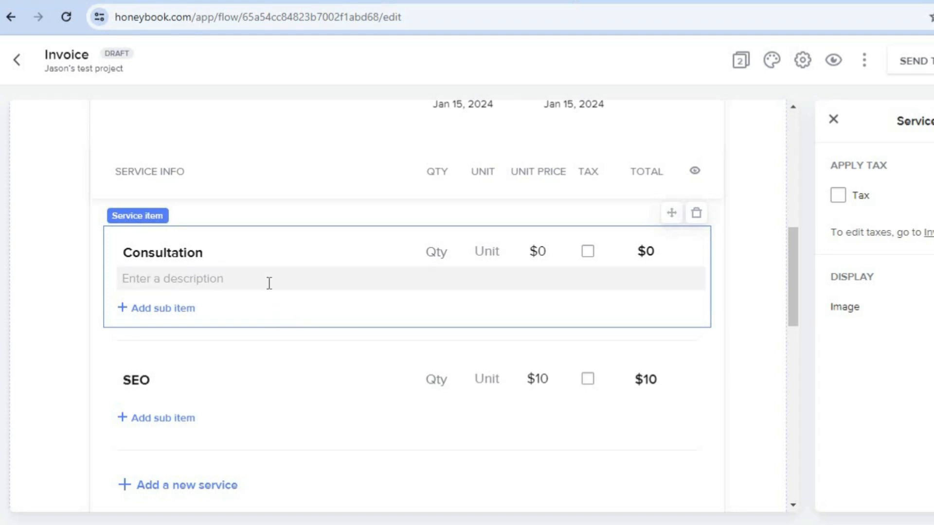
click(589, 253)
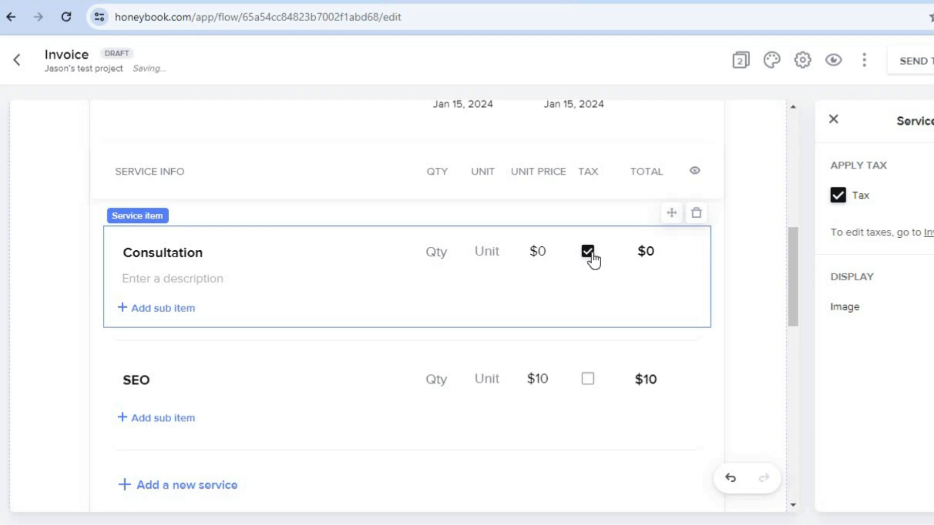
click(590, 254)
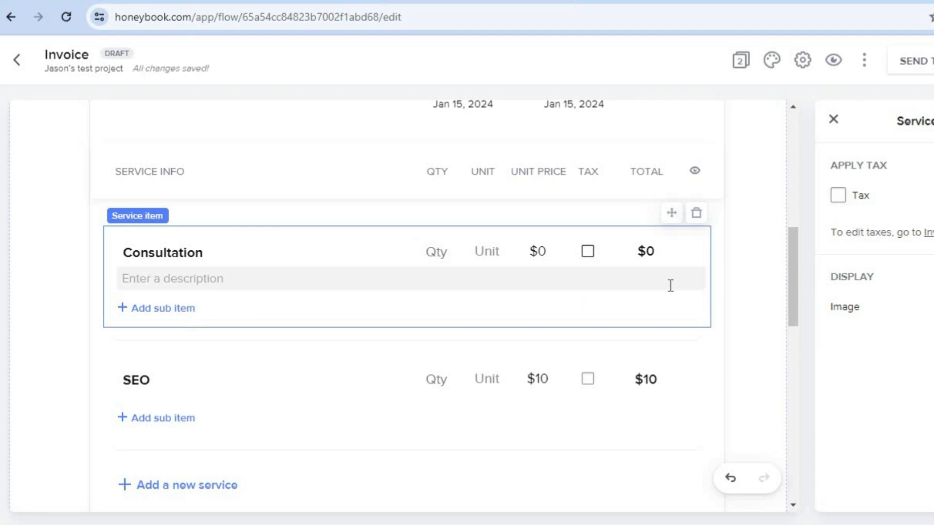
click(698, 214)
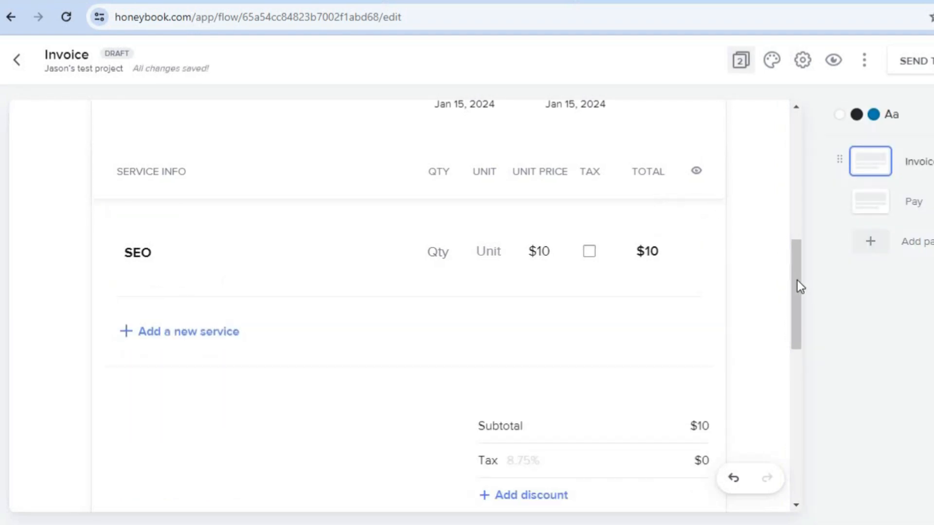
Check the actions available for the Jan 15, 2024 payment in the payment schedule, and close them without choosing one.
drag(797, 280, 796, 317)
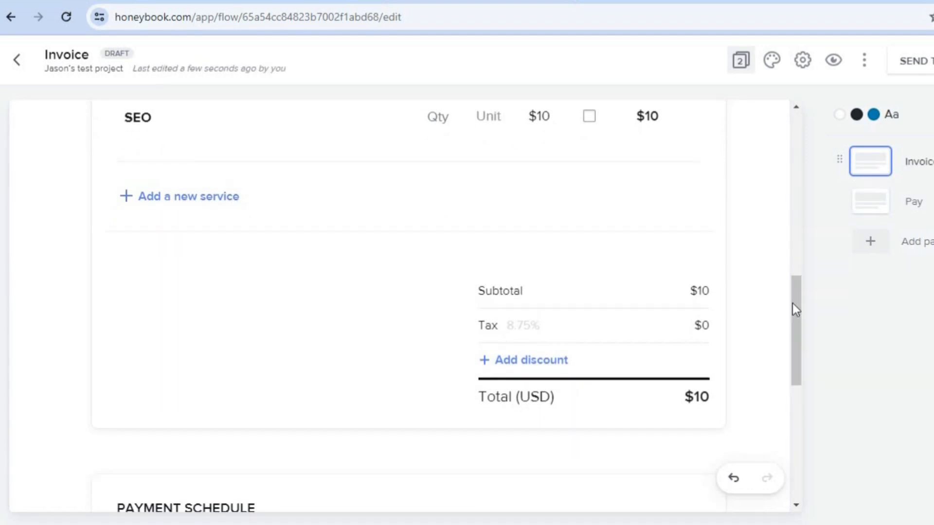
drag(795, 303, 791, 379)
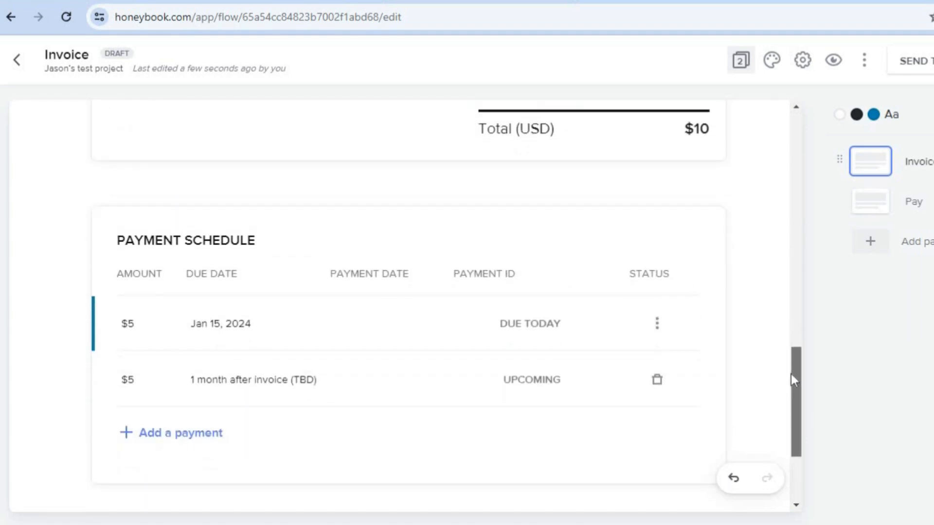
click(657, 323)
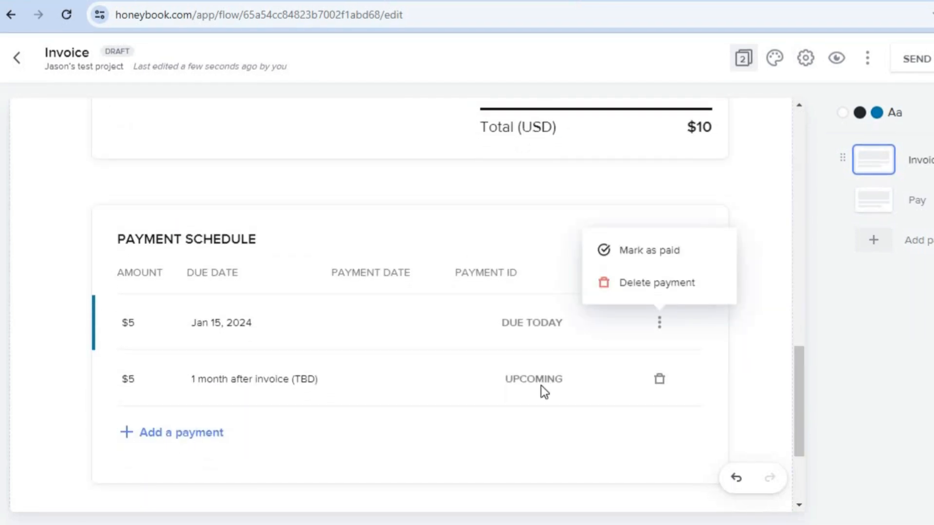
click(382, 416)
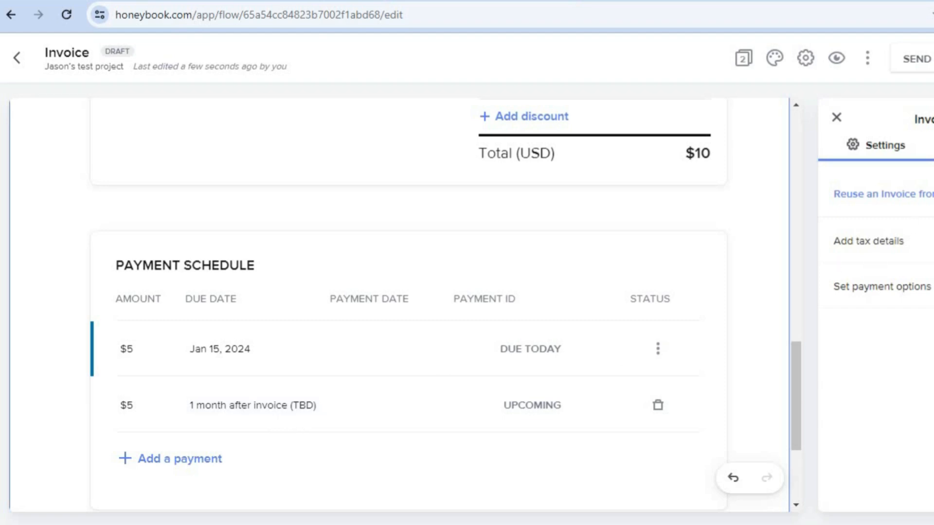
Set the invoice block's background color to the blue theme color in its color and layout styling.
click(933, 145)
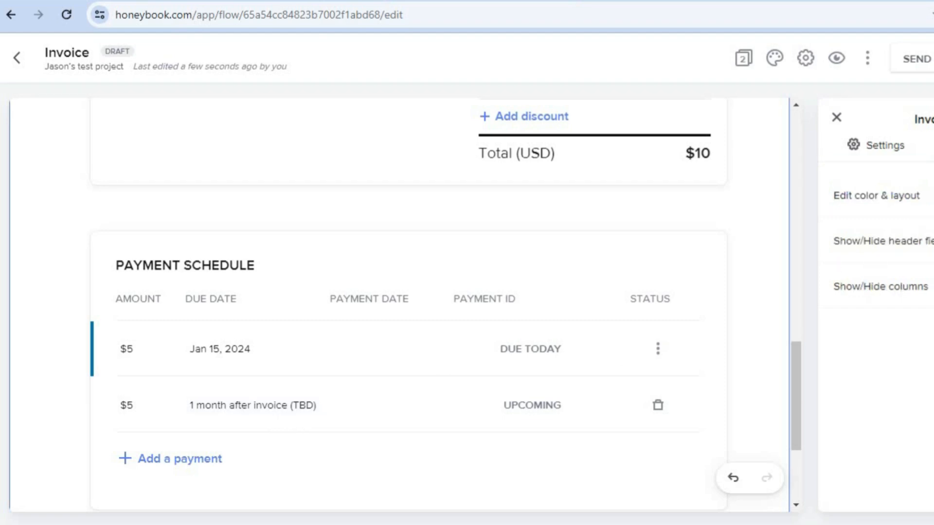
click(918, 196)
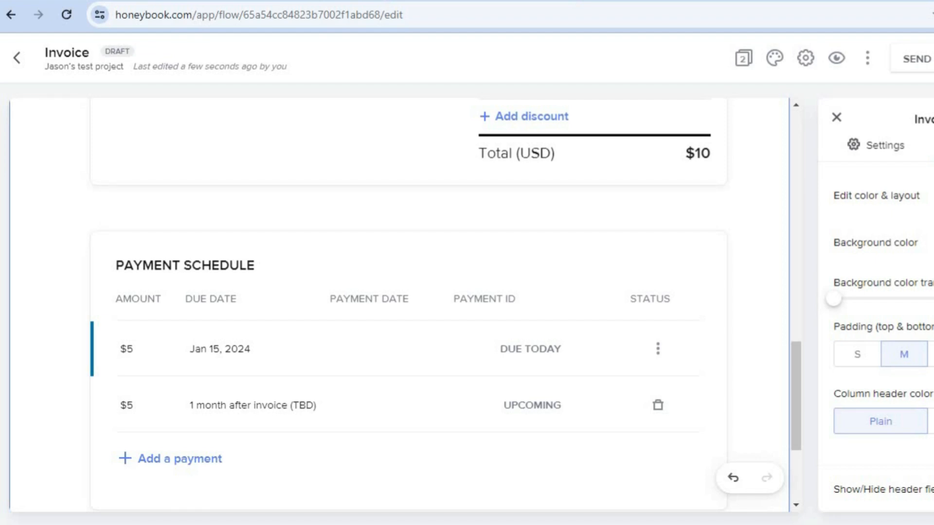
click(933, 243)
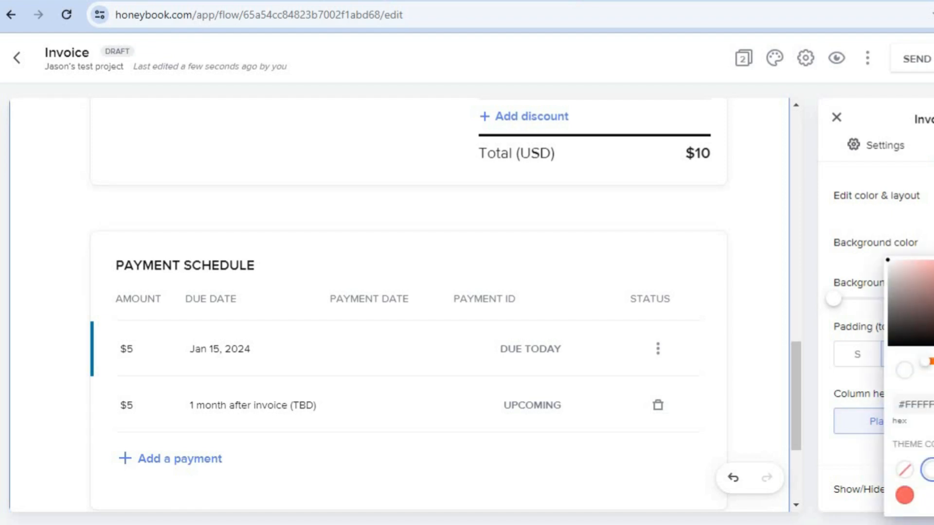
click(933, 470)
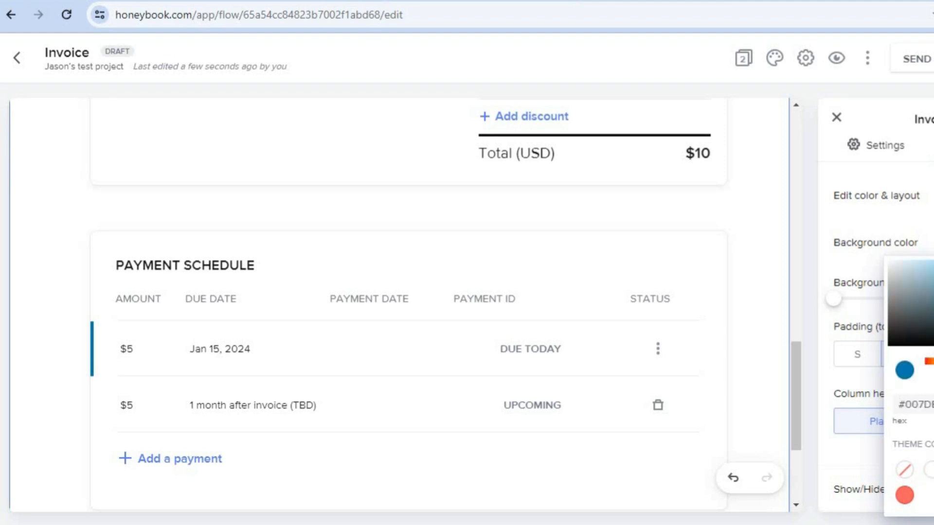
click(823, 276)
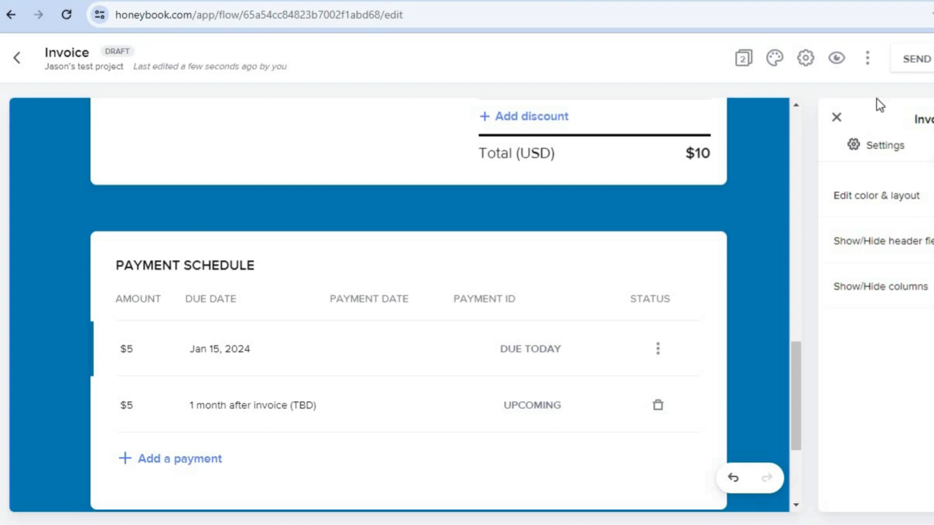
Preview the invoice as a client, return to editing, and dismiss the guided tour of the invoice.
click(836, 59)
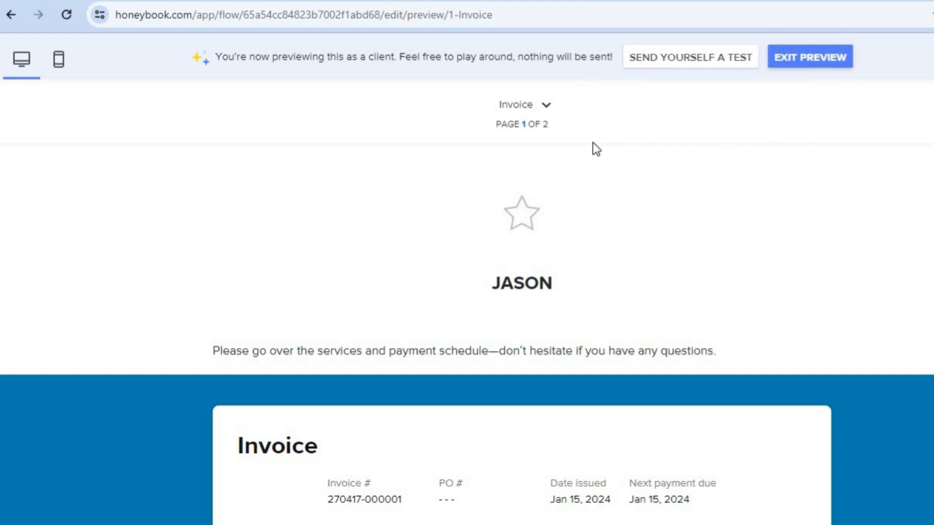
click(797, 62)
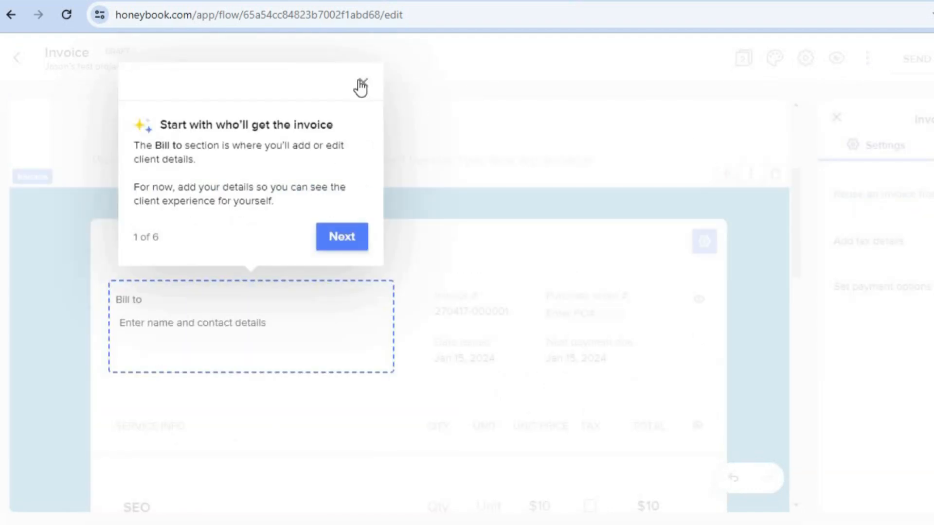
click(361, 84)
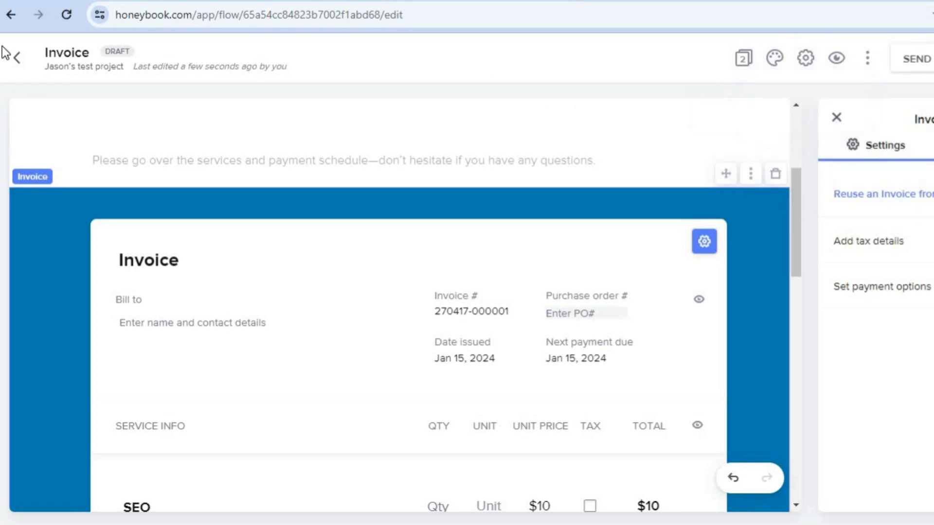
Leave the invoice without saving it as a template, and open the list of all contacts.
click(17, 59)
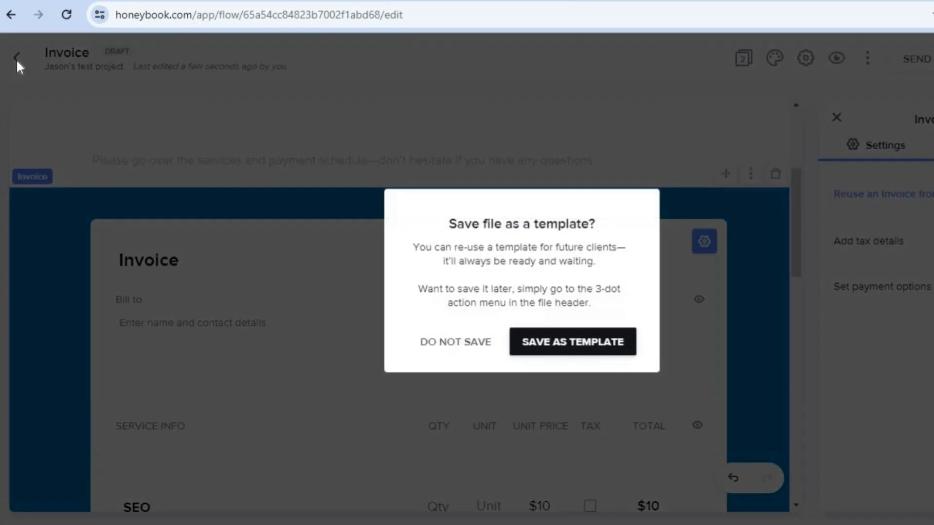
click(481, 347)
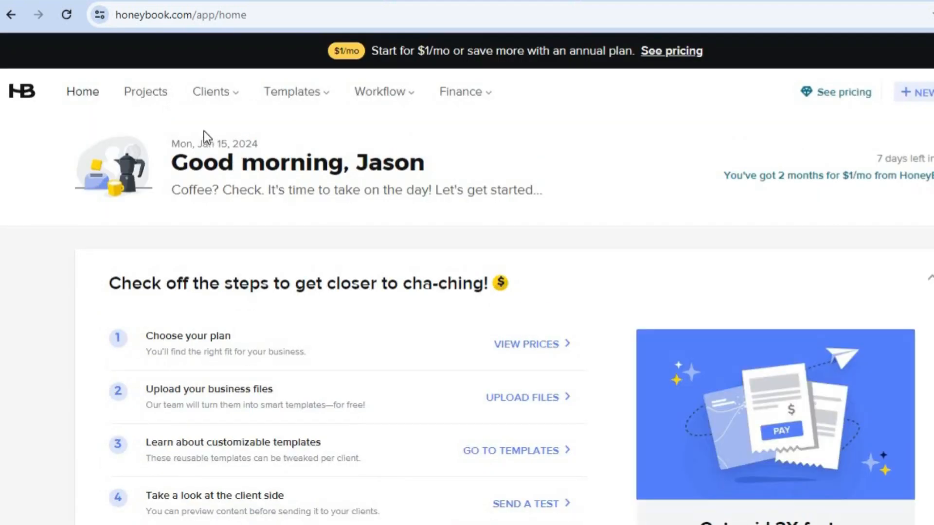
click(225, 93)
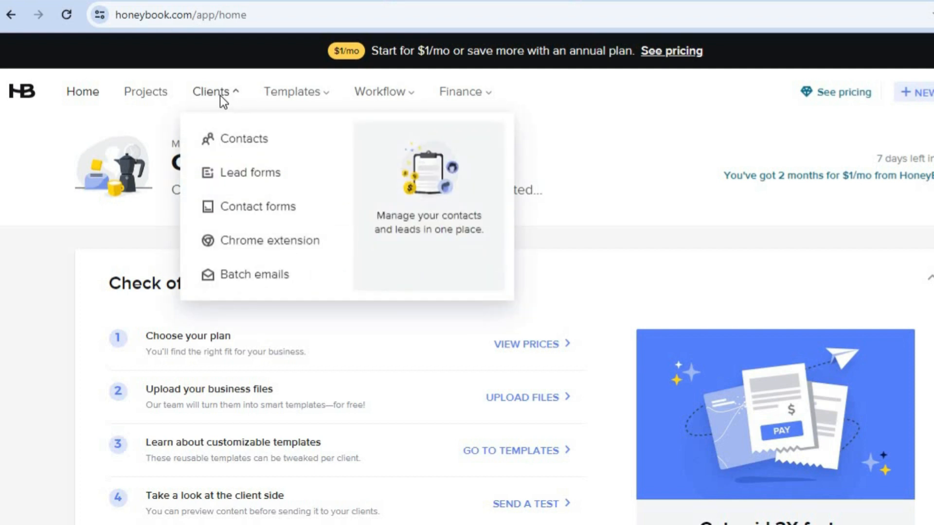
click(254, 141)
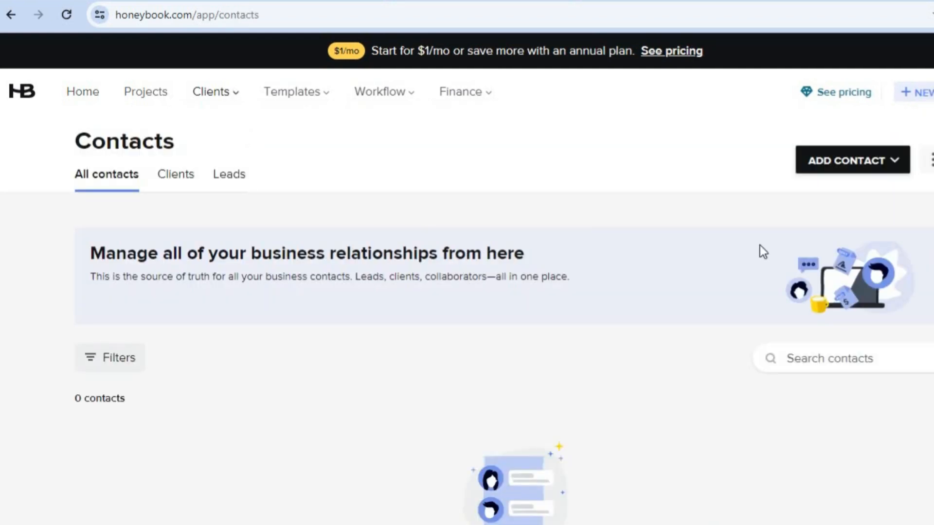
Check which contact types can be added and which new items can be created, without choosing one.
click(845, 162)
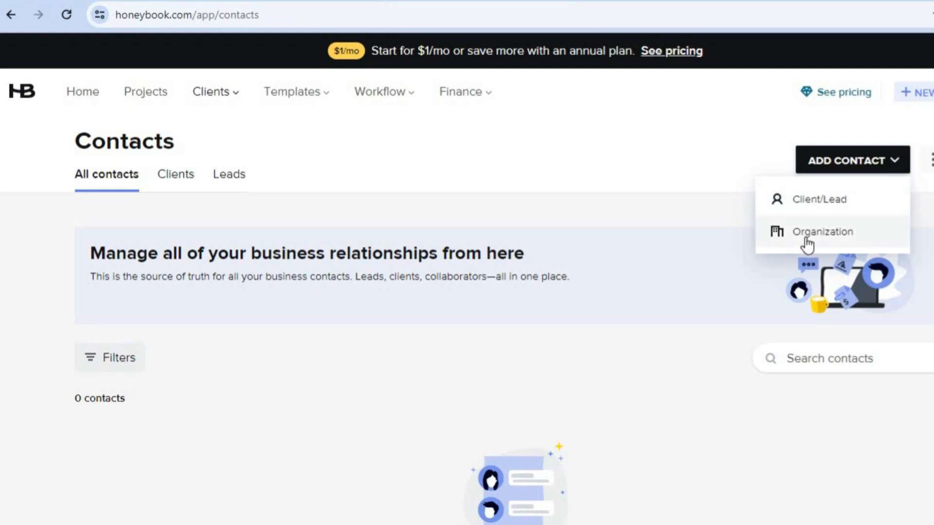
click(914, 92)
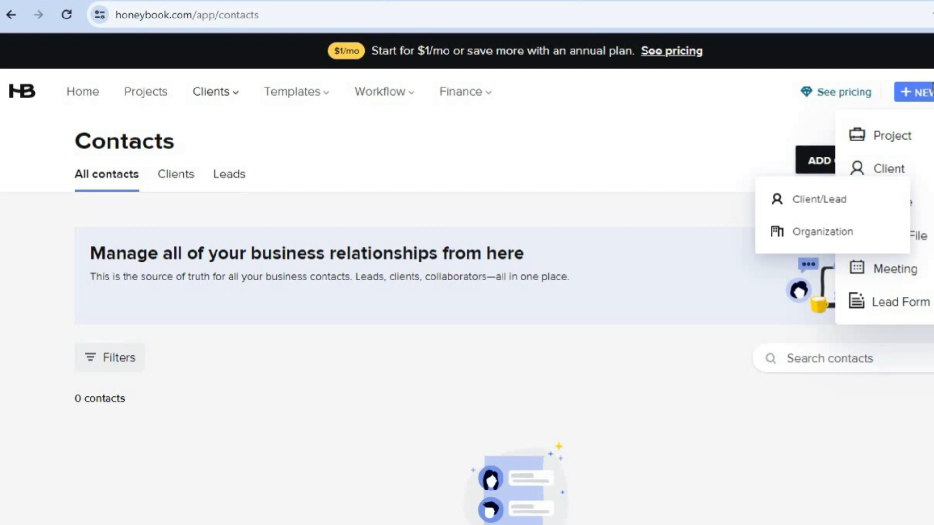
mouse_move(930, 142)
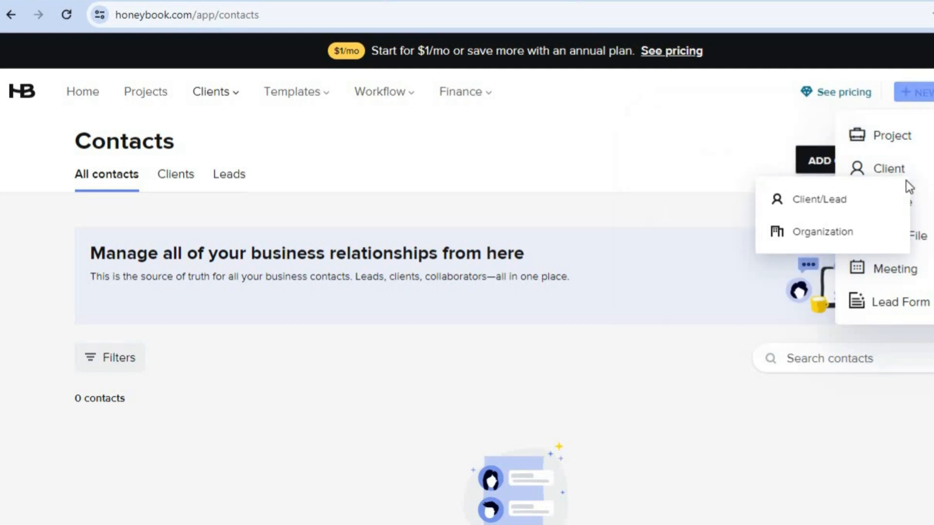
Open the lead forms page and browse the form types offered, from One-time consultation to Digital product.
mouse_move(223, 96)
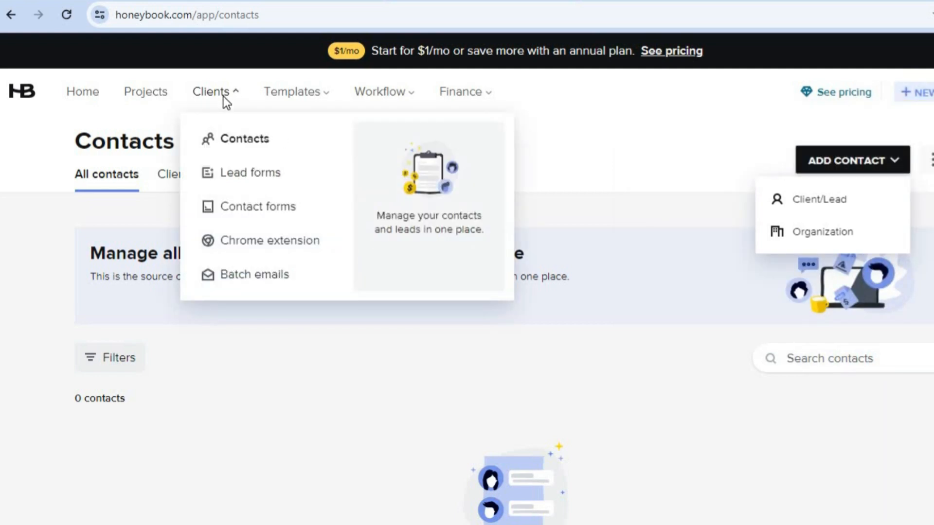
click(261, 180)
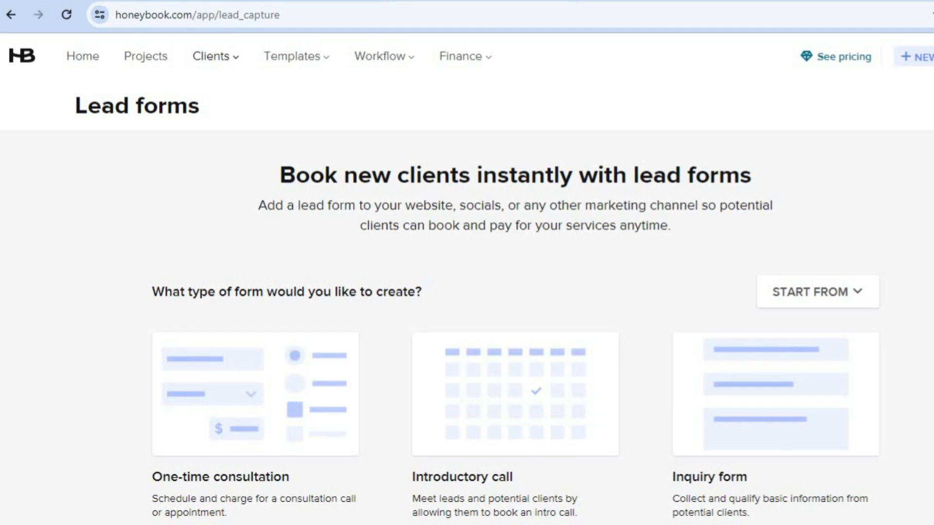
scroll(775, 321, down, 5)
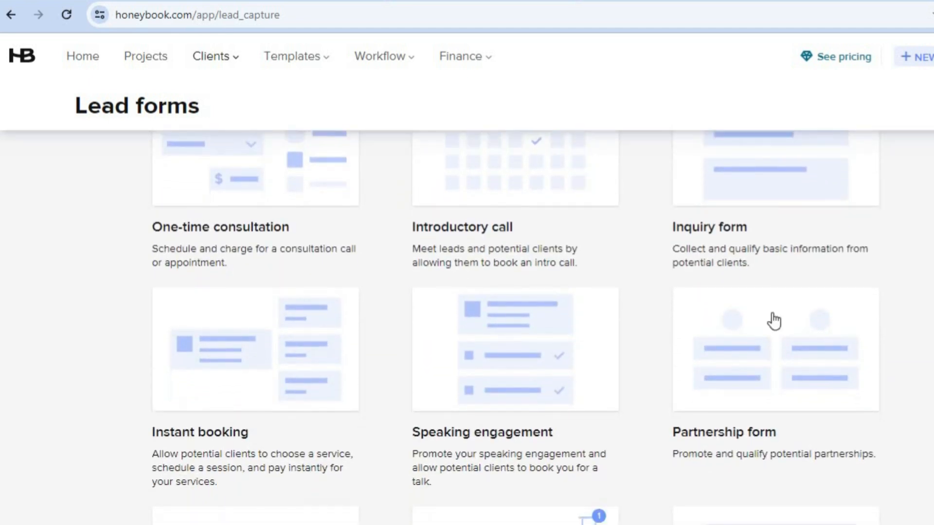
scroll(751, 325, down, 2)
scroll(515, 329, down, 3)
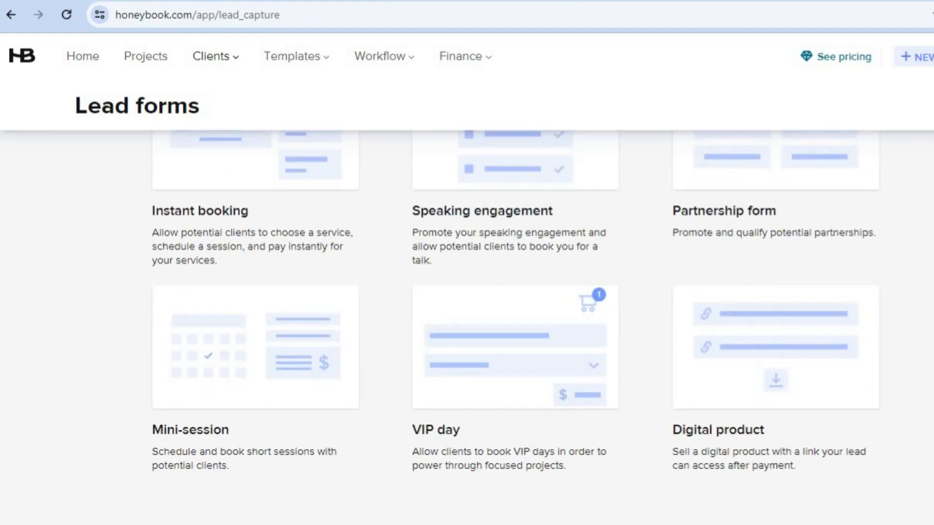
scroll(515, 305, up, 1)
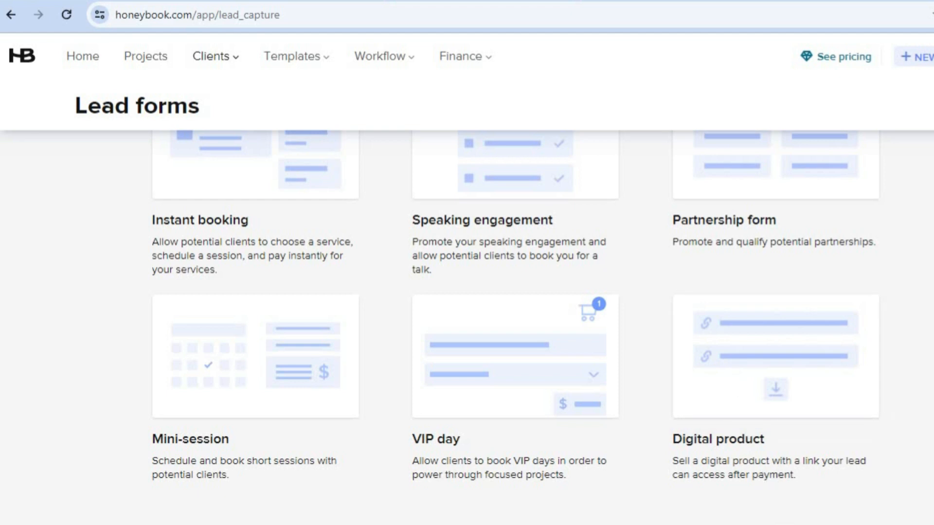
scroll(515, 339, up, 6)
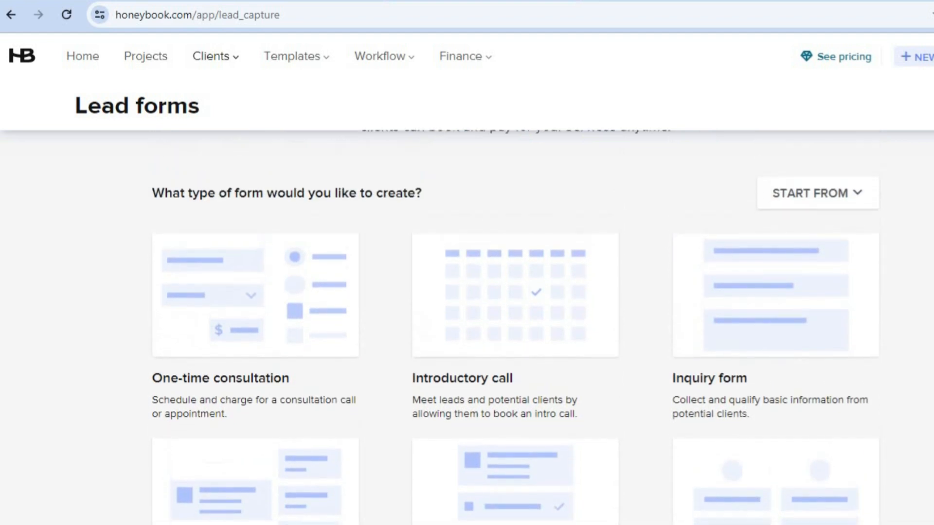
scroll(515, 338, down, 5)
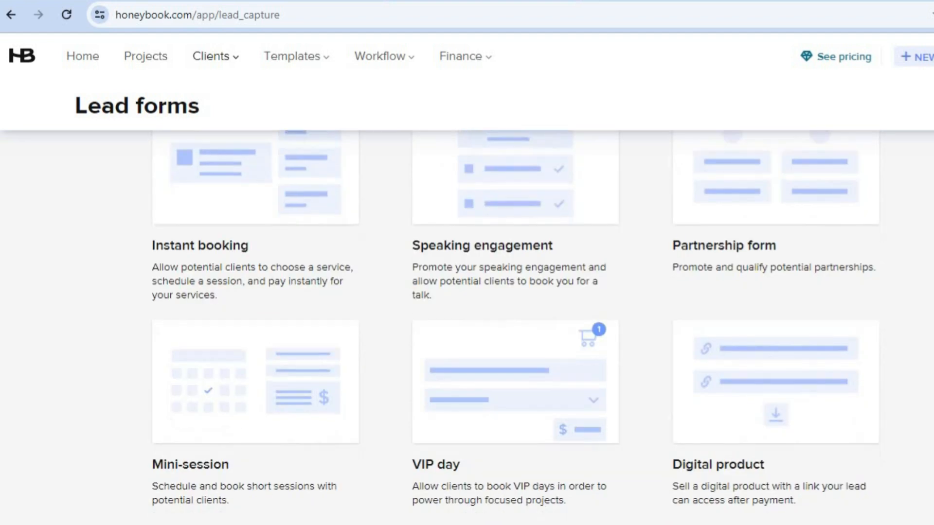
Preview the Digital product lead form template and open it for editing.
click(748, 389)
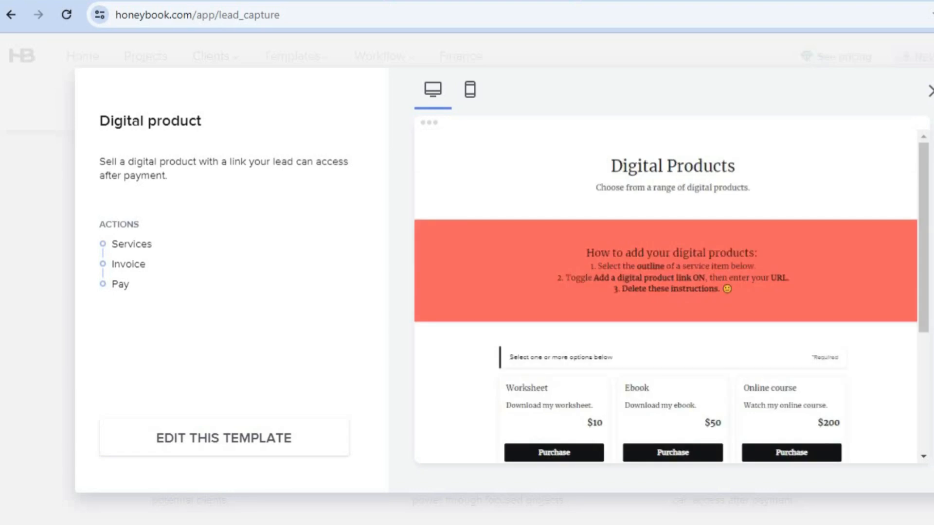
drag(927, 249, 910, 462)
scroll(907, 241, up, 5)
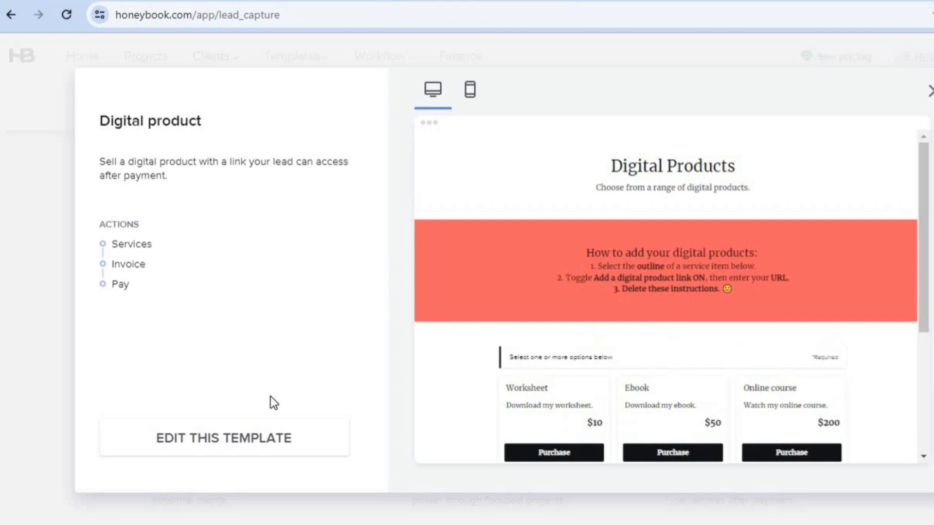
click(207, 452)
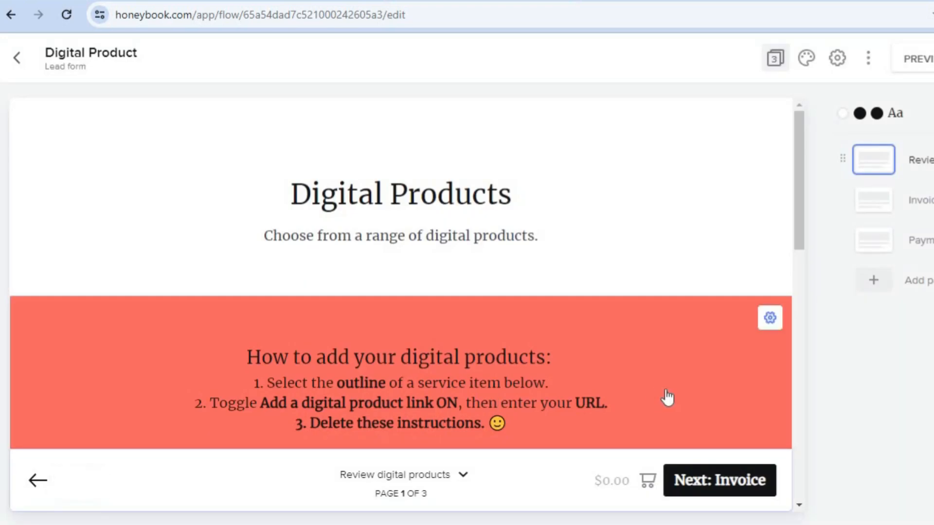
Review the form's first page, from the digital product instructions through the service options to the contact fields.
scroll(801, 246, down, 5)
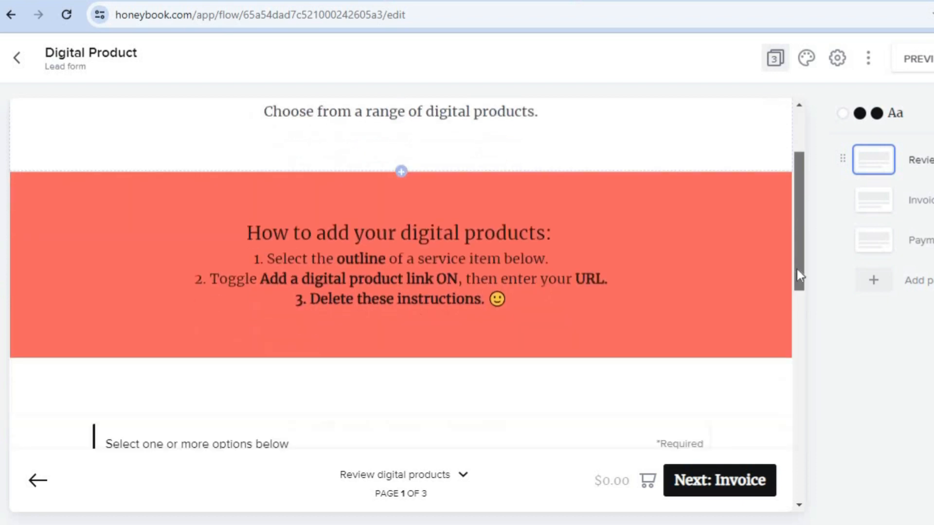
scroll(801, 282, down, 4)
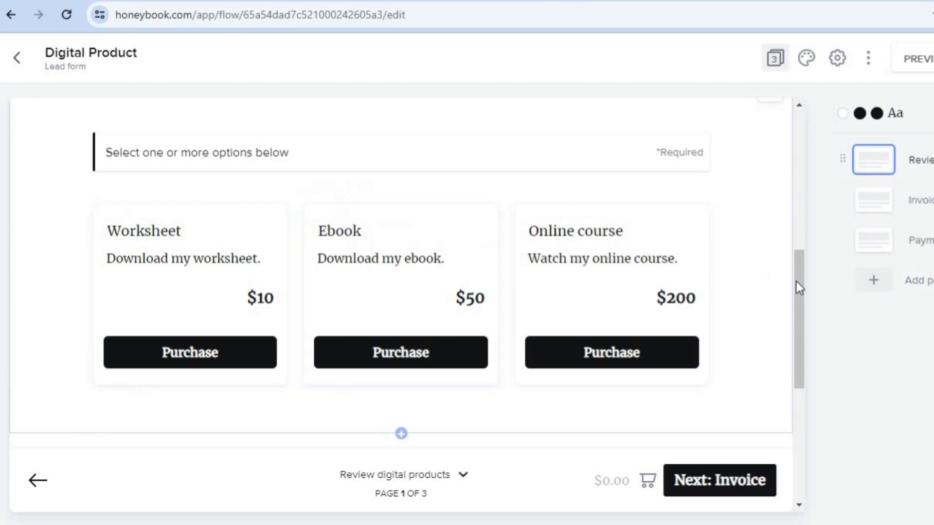
drag(797, 299, 792, 375)
scroll(792, 372, down, 4)
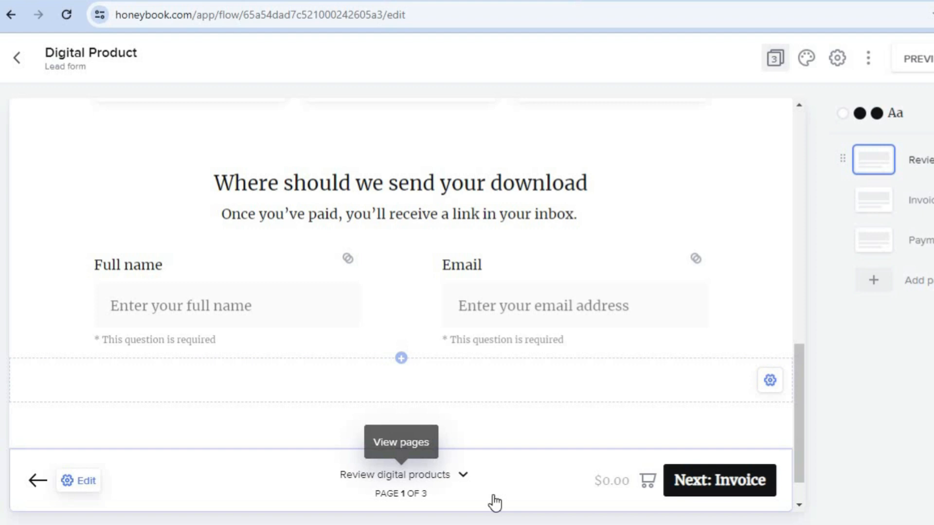
Switch to the lead form's Invoice page and select its invoice block to see the settings.
click(463, 477)
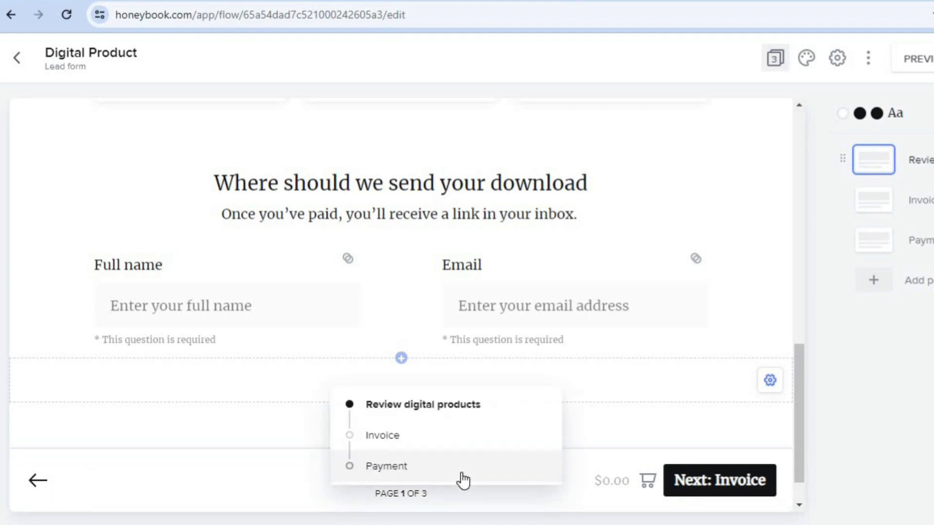
click(383, 436)
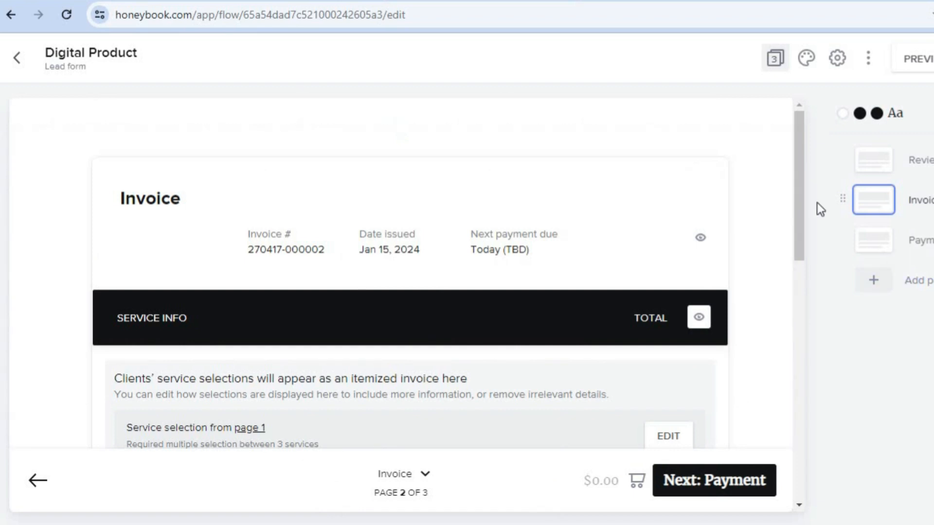
click(792, 203)
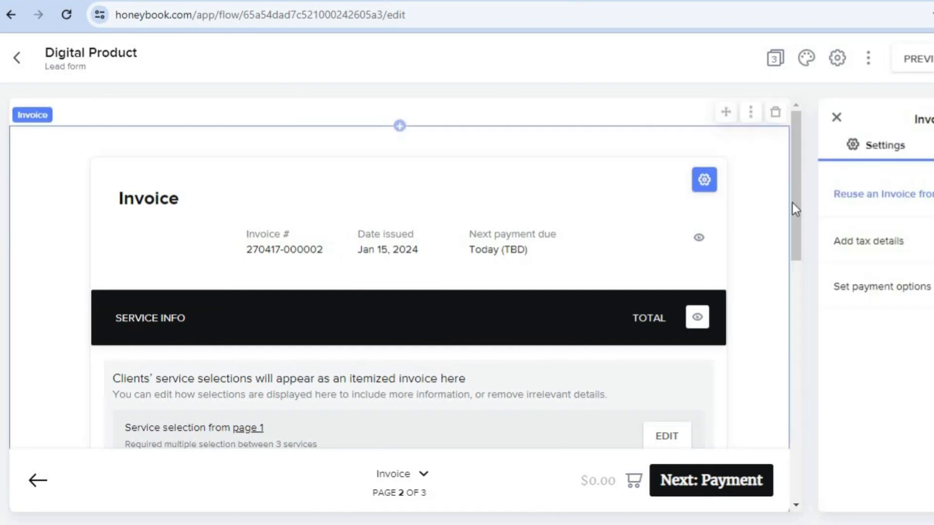
Switch to the lead form's Payment page and look through its card, address and tip fields.
click(408, 479)
click(423, 467)
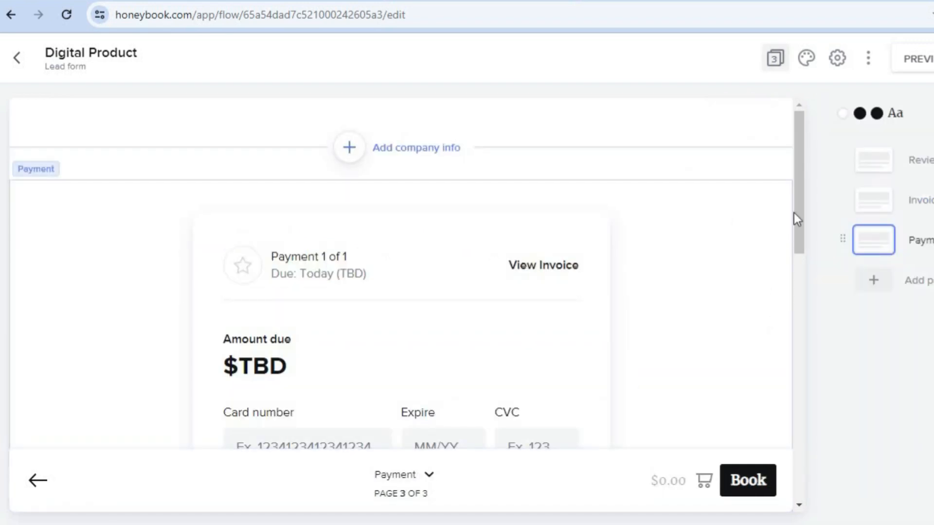
scroll(802, 246, down, 7)
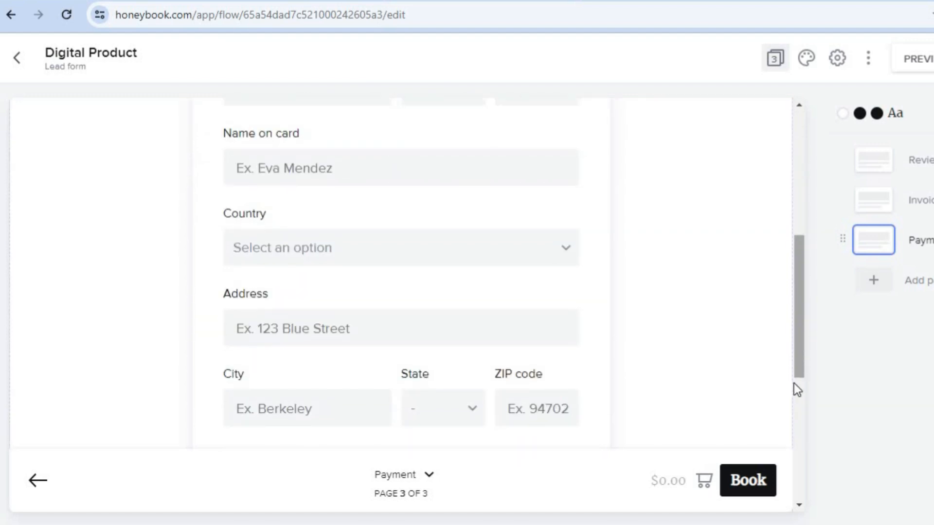
scroll(794, 388, down, 5)
scroll(792, 421, down, 1)
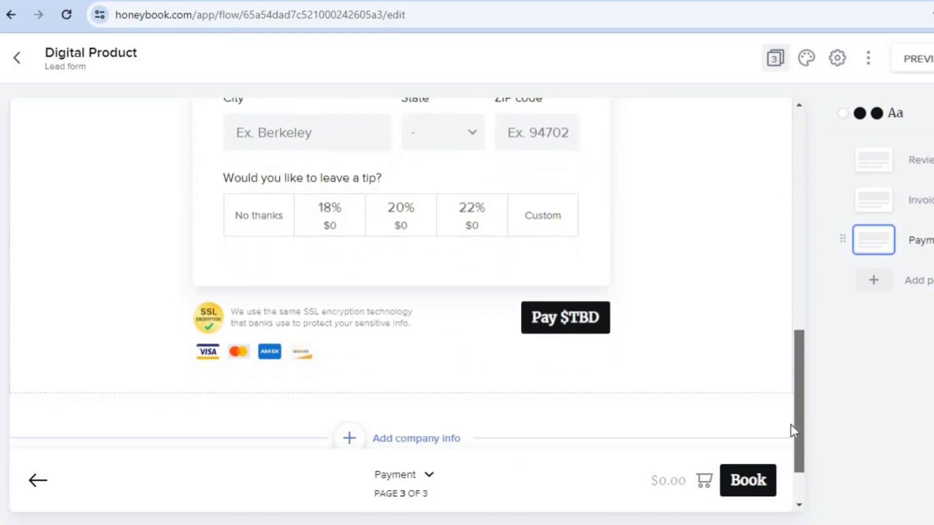
drag(791, 422, 788, 116)
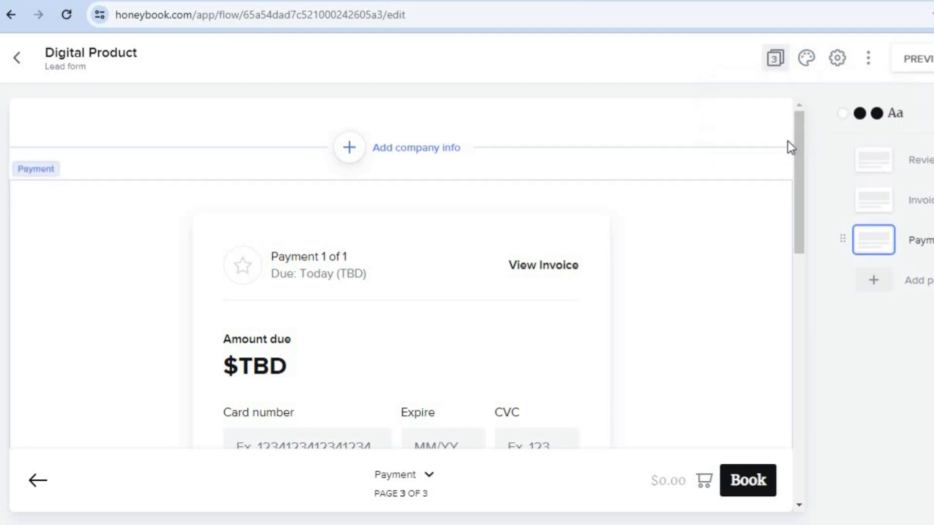
Look through the templates whose pages can be added to the lead form, and close the list without adding one.
click(884, 284)
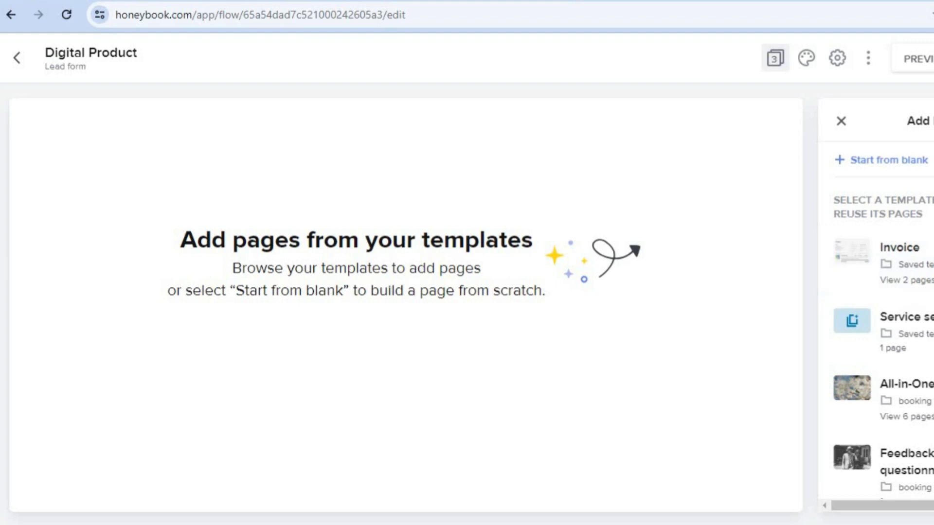
scroll(884, 321, down, 3)
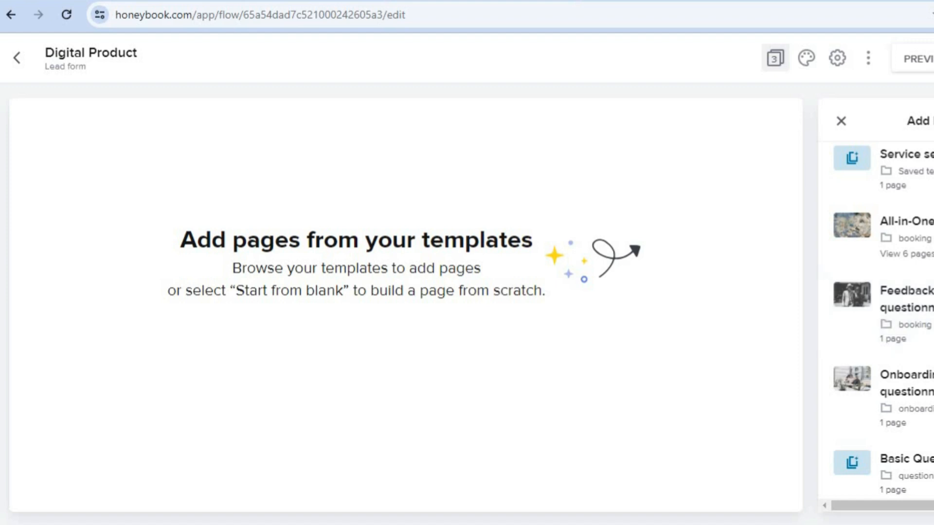
scroll(884, 316, down, 5)
scroll(883, 316, up, 5)
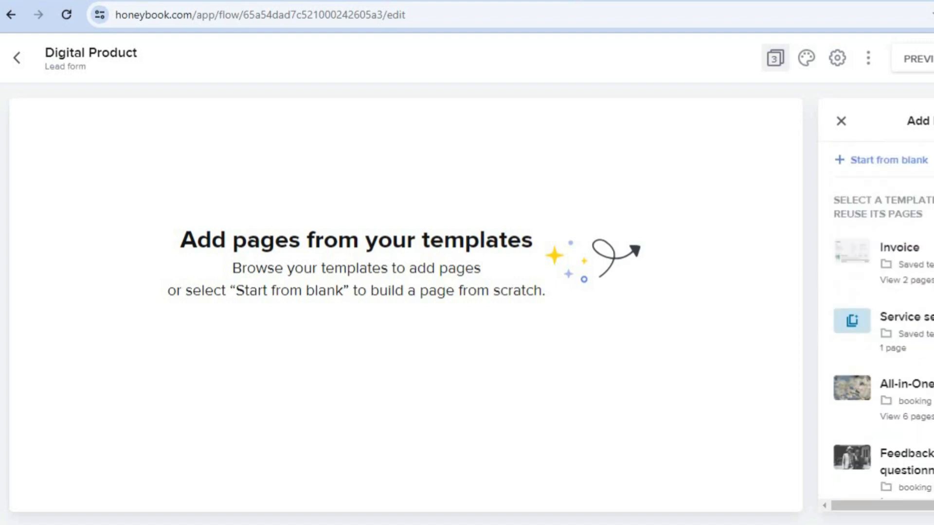
click(843, 120)
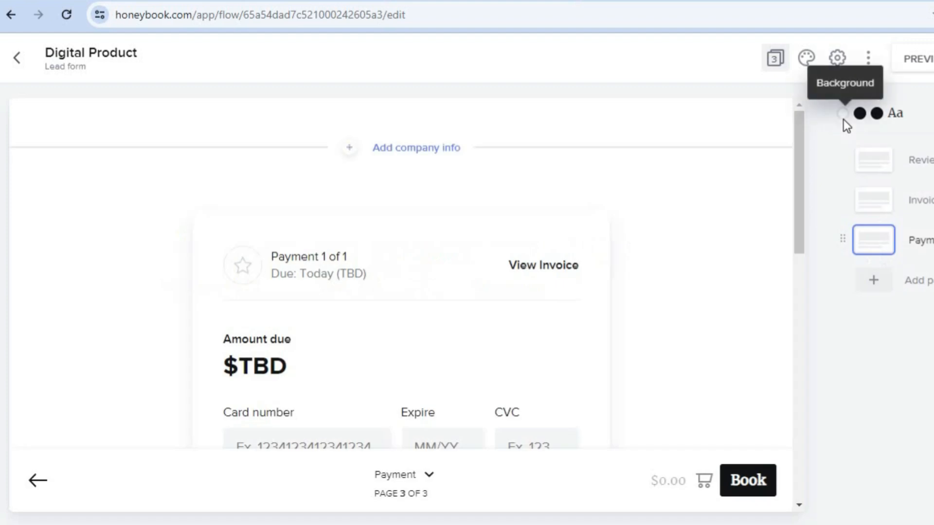
Preview the lead form's Payment page from the card fields through the tip options, and return to editing.
click(920, 59)
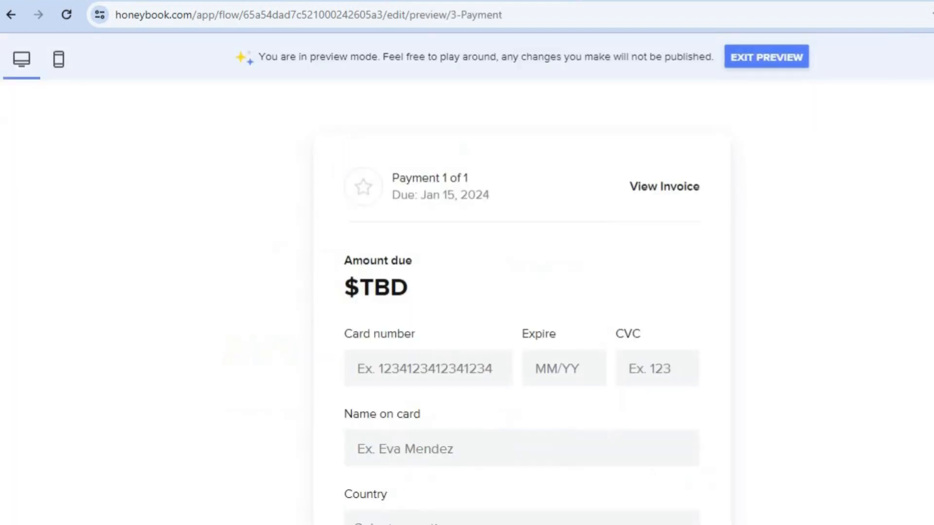
scroll(523, 306, down, 5)
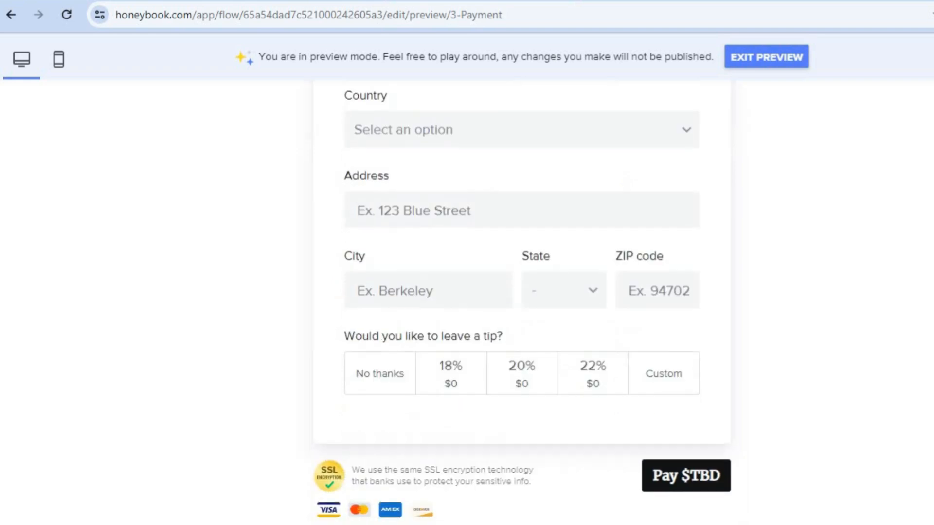
scroll(523, 302, down, 2)
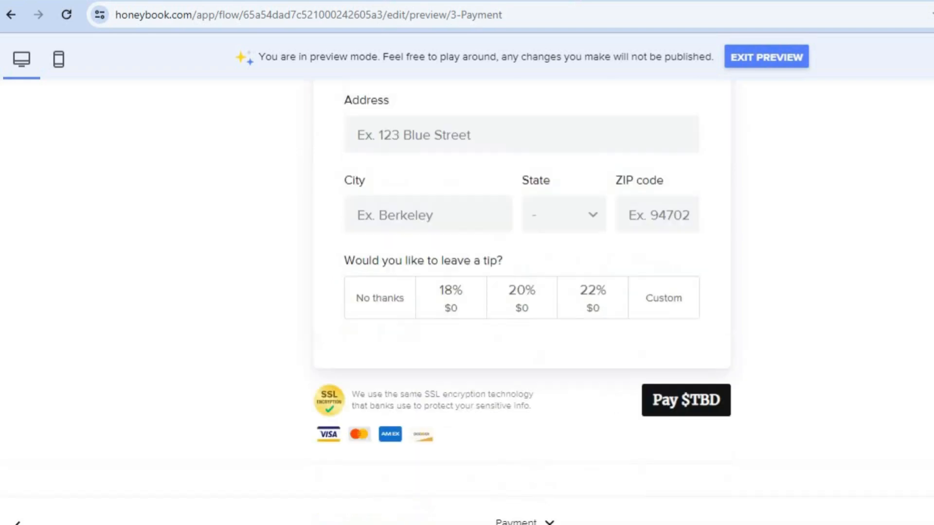
scroll(523, 301, up, 10)
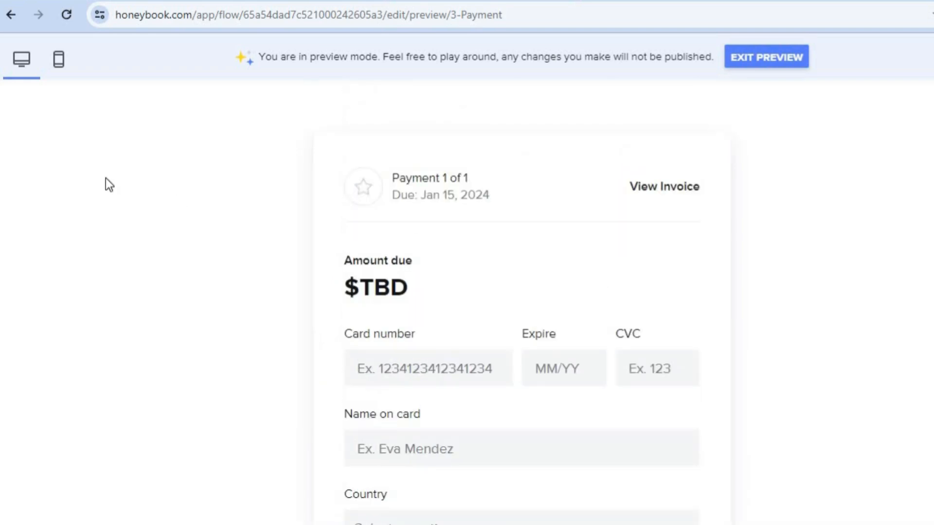
click(785, 64)
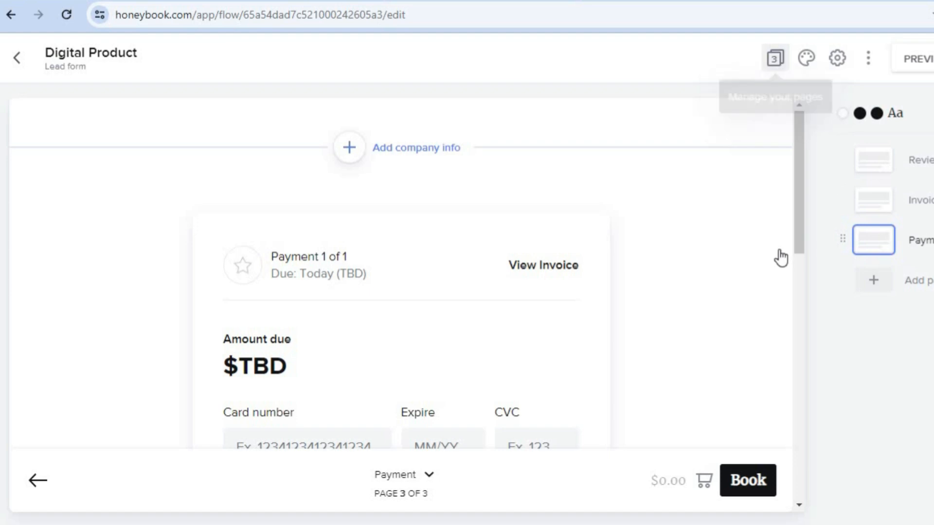
Switch to the Review digital products page, preview it through to its contact fields, and return to editing.
click(408, 488)
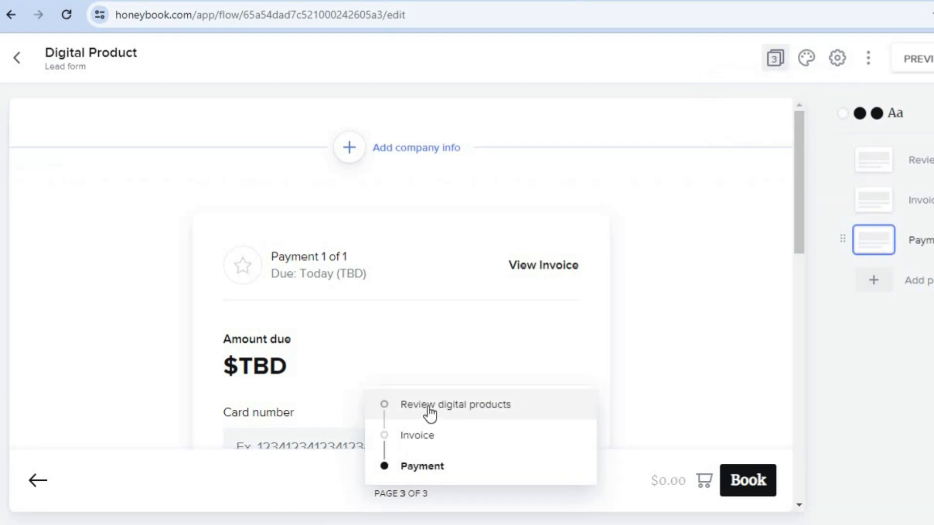
click(430, 414)
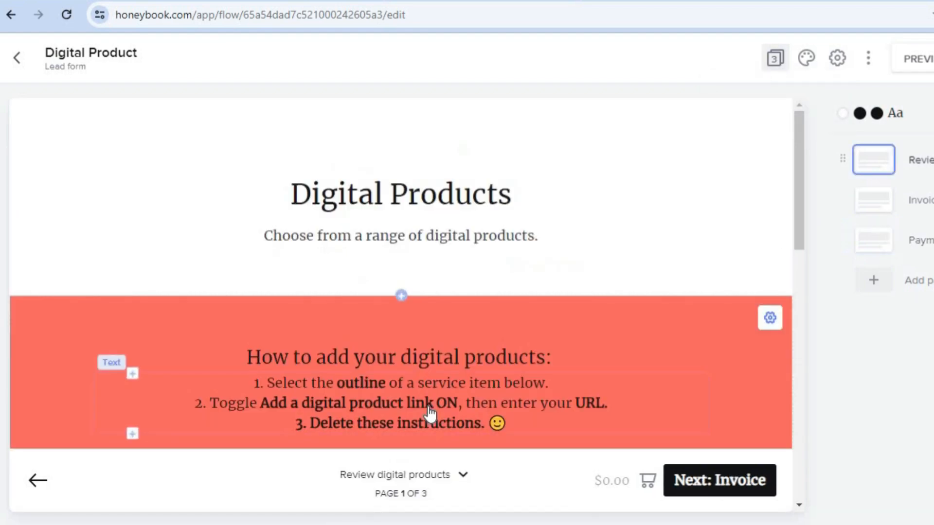
click(917, 68)
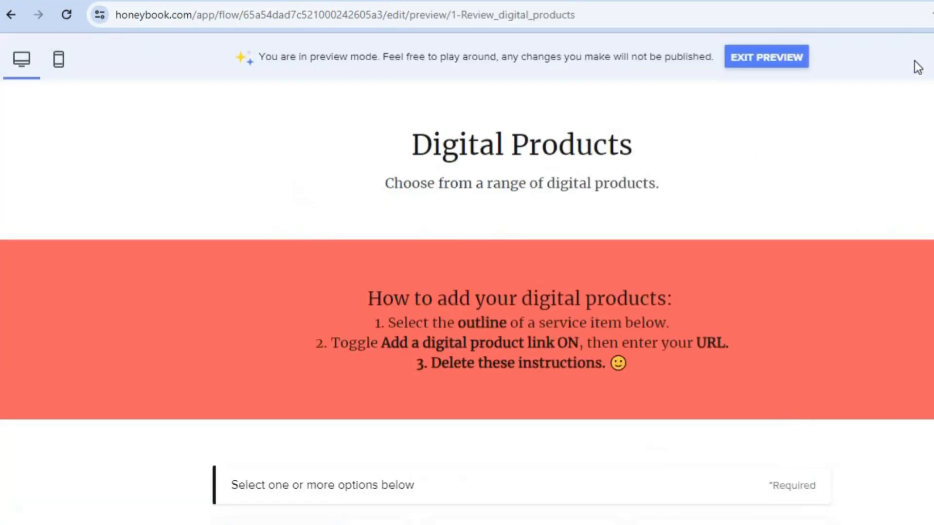
scroll(467, 312, down, 1)
scroll(467, 311, down, 8)
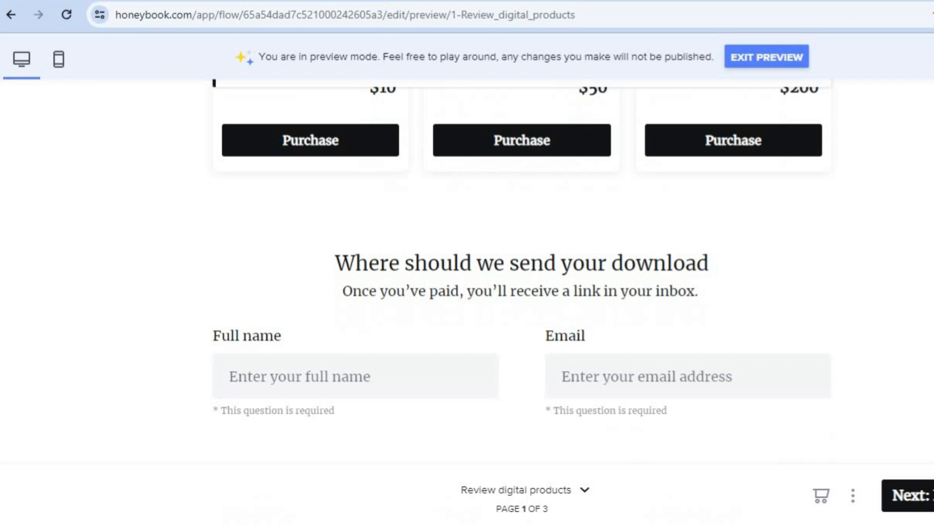
click(780, 56)
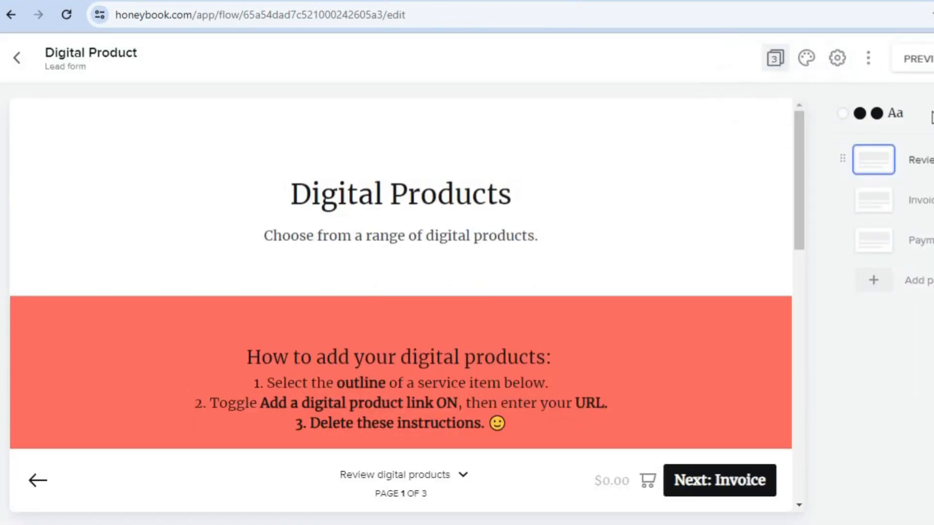
Review the lead form's settings from link preview through automation, submission and service block options, and exit without saving.
click(838, 58)
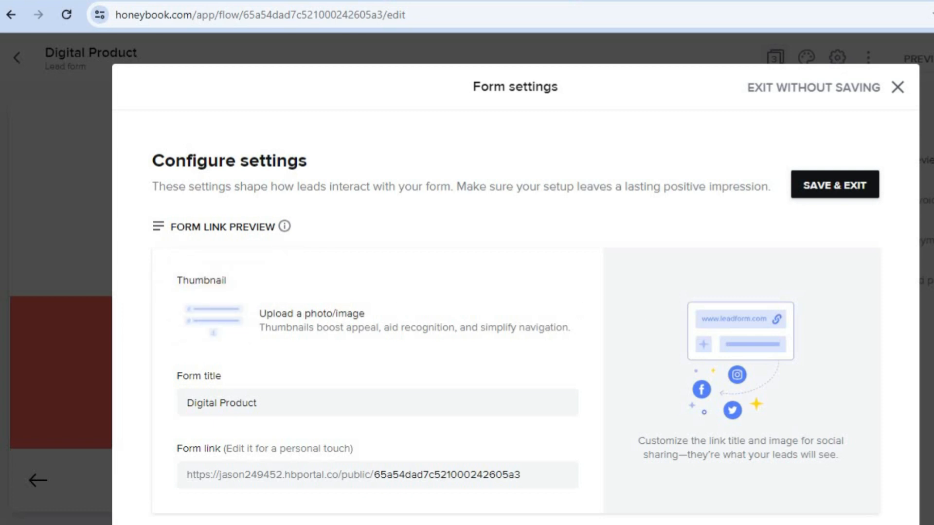
scroll(454, 194, down, 4)
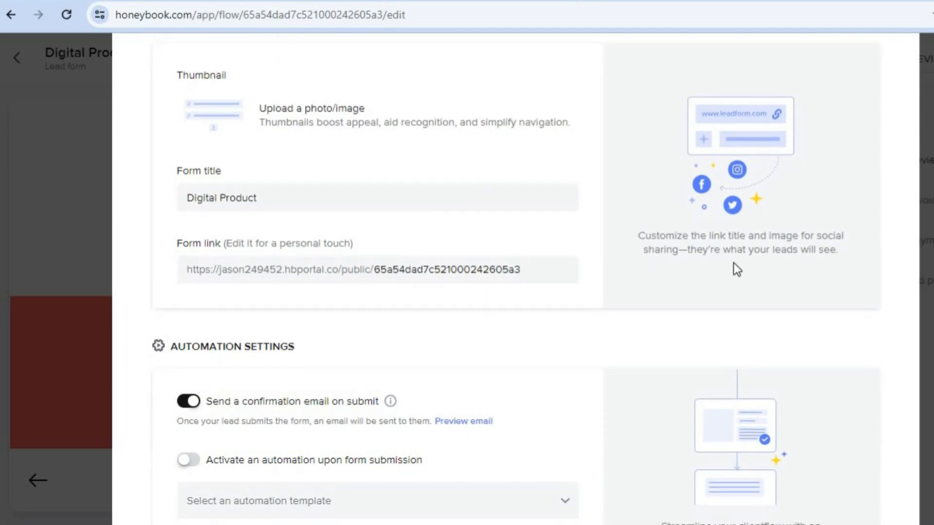
scroll(516, 280, down, 4)
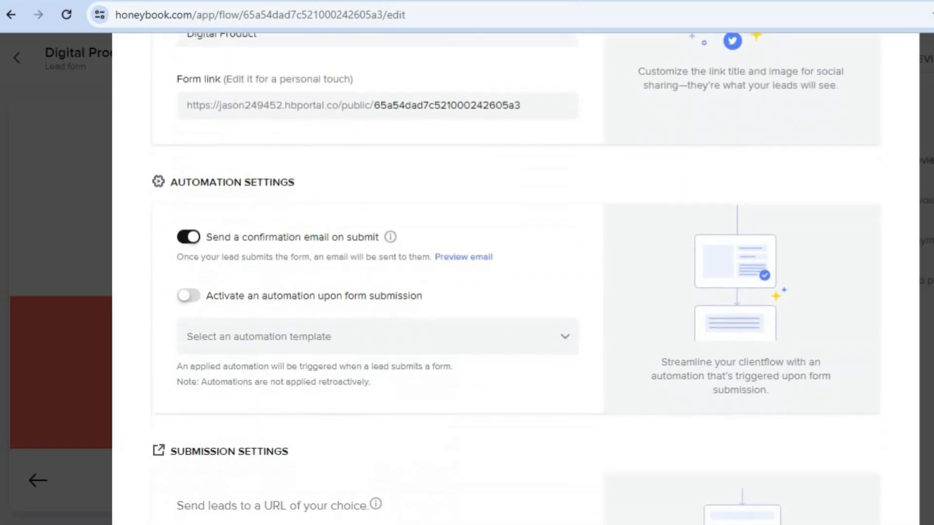
scroll(516, 281, down, 3)
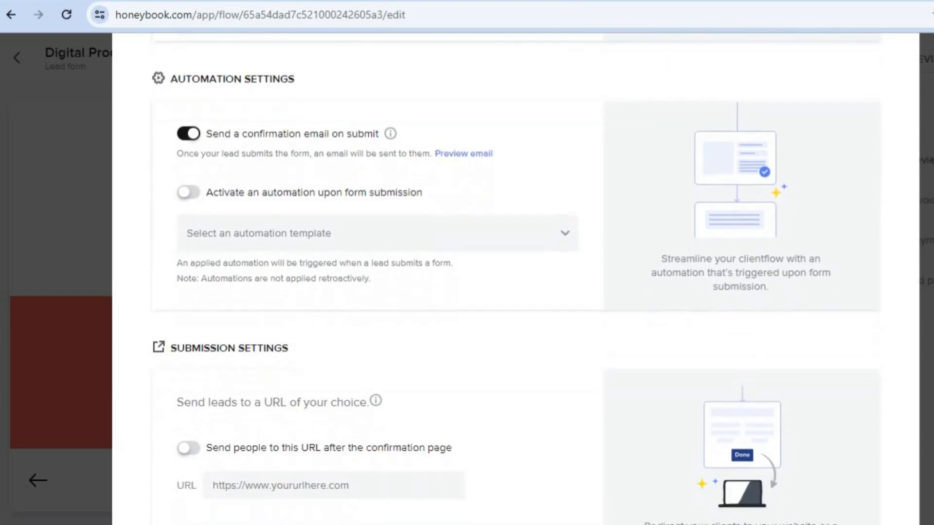
scroll(515, 280, down, 8)
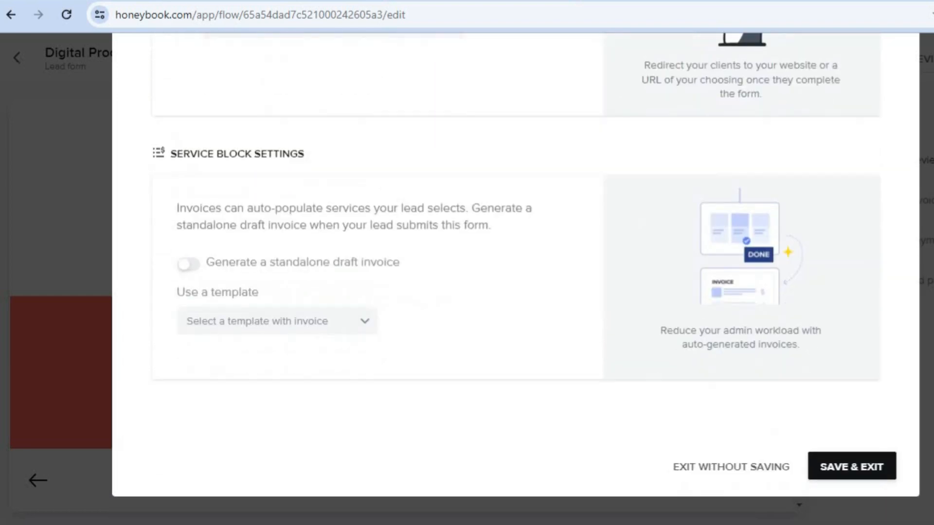
scroll(516, 280, up, 15)
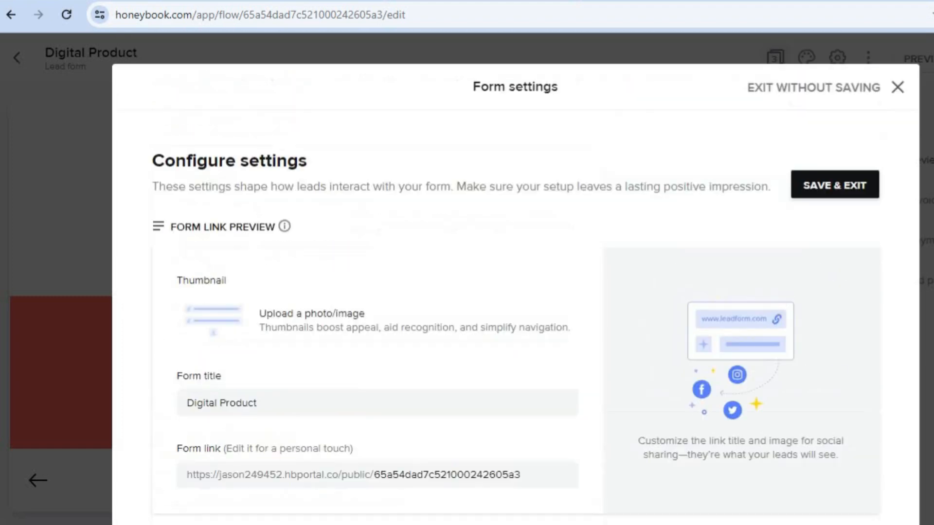
click(897, 88)
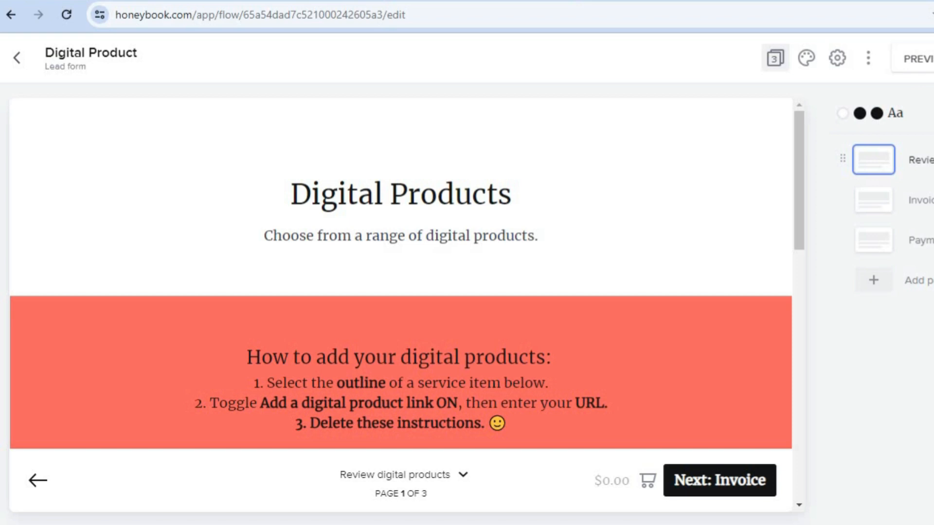
Leave the Digital Product lead form and open the client contact forms.
click(18, 58)
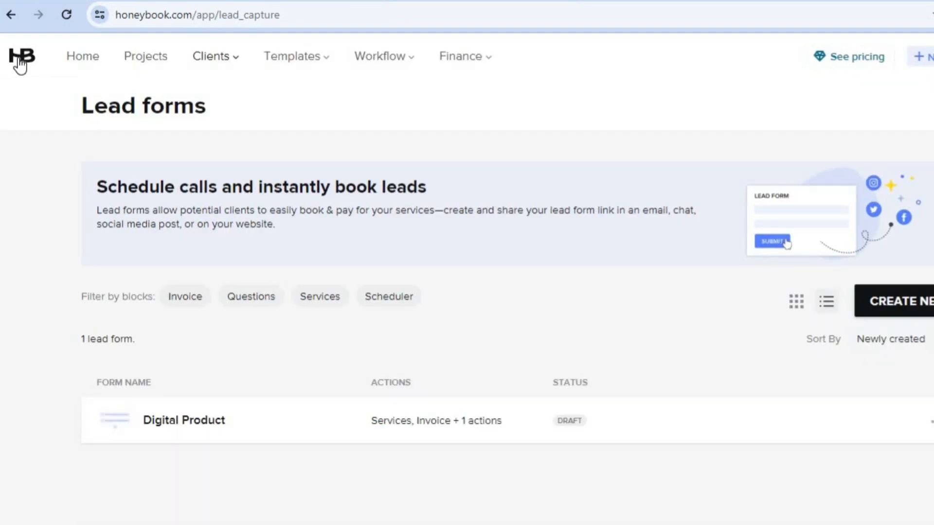
click(230, 58)
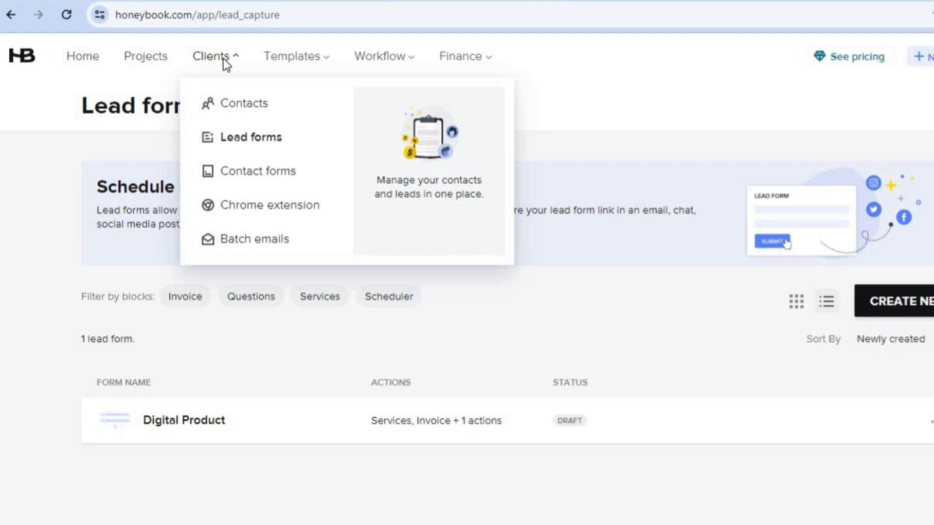
click(268, 171)
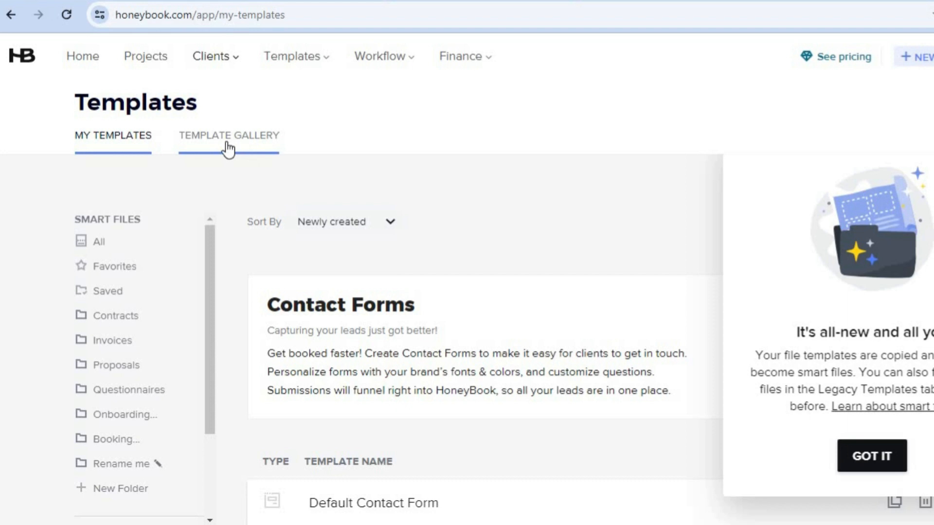
Open the template gallery, filter it to the Brochures type and browse the templates.
click(228, 150)
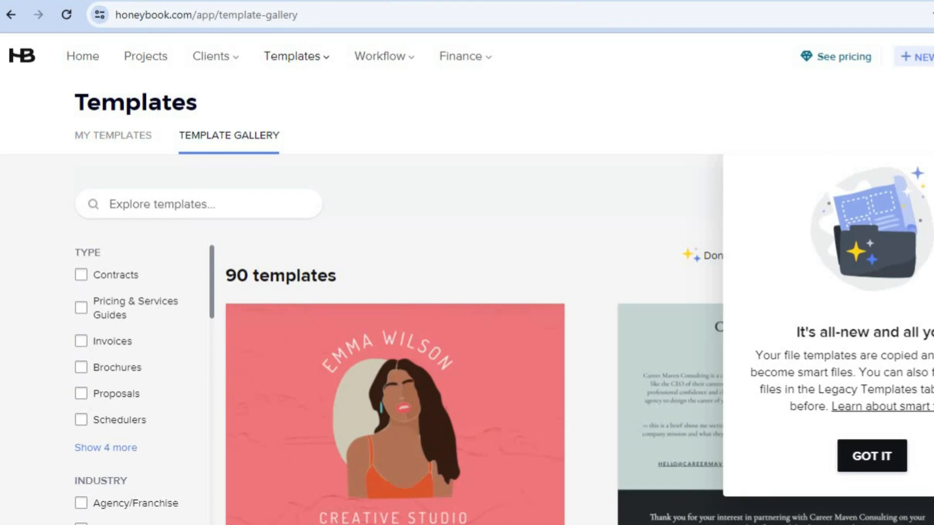
key(Escape)
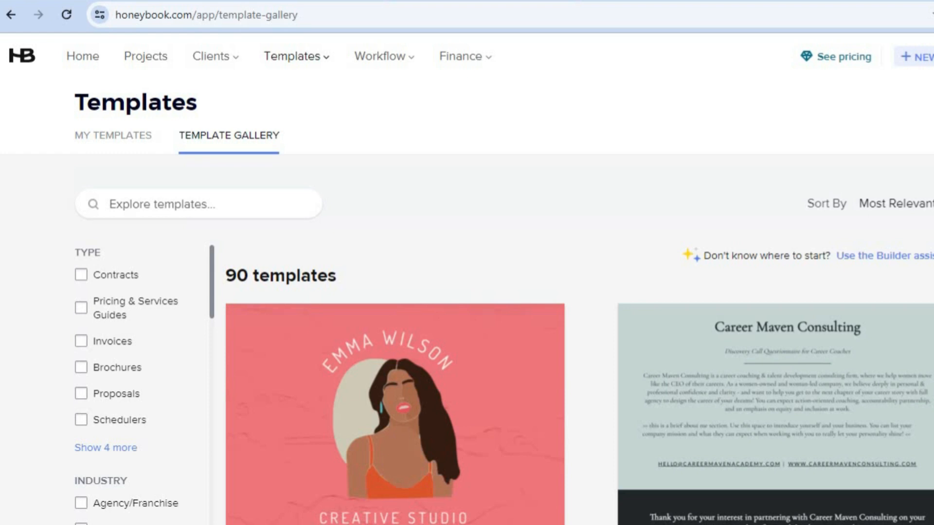
scroll(579, 340, down, 9)
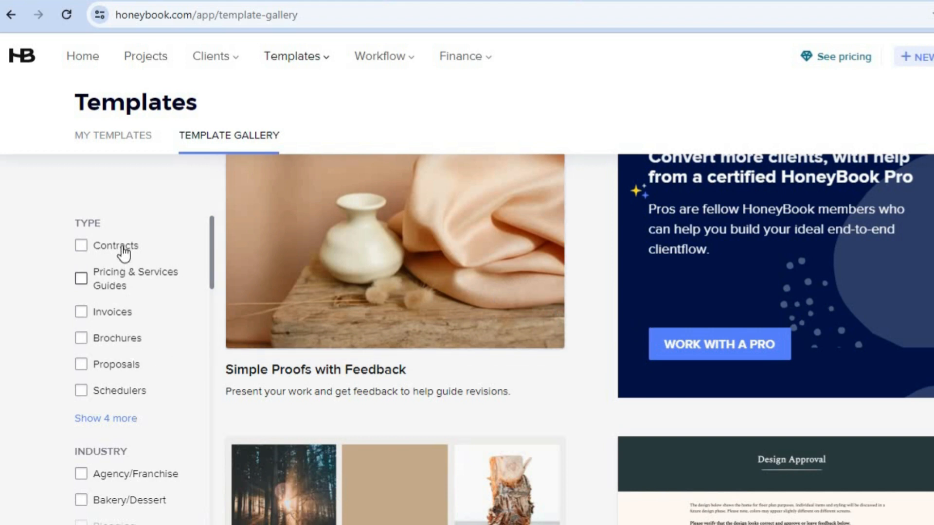
click(125, 339)
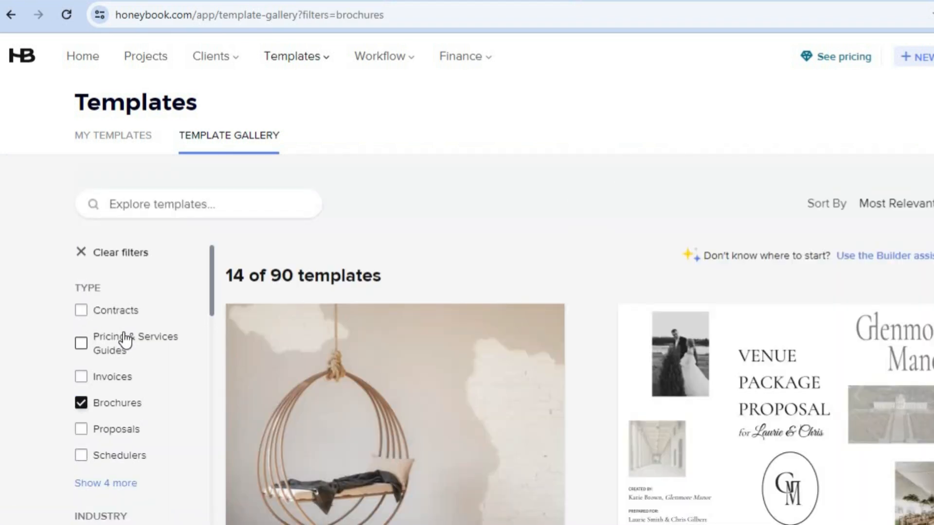
scroll(487, 341, down, 10)
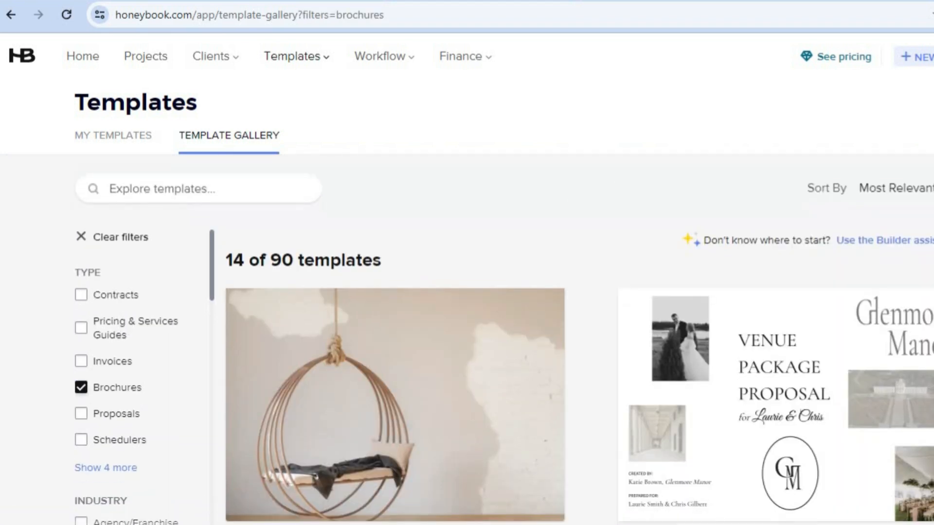
scroll(487, 340, up, 10)
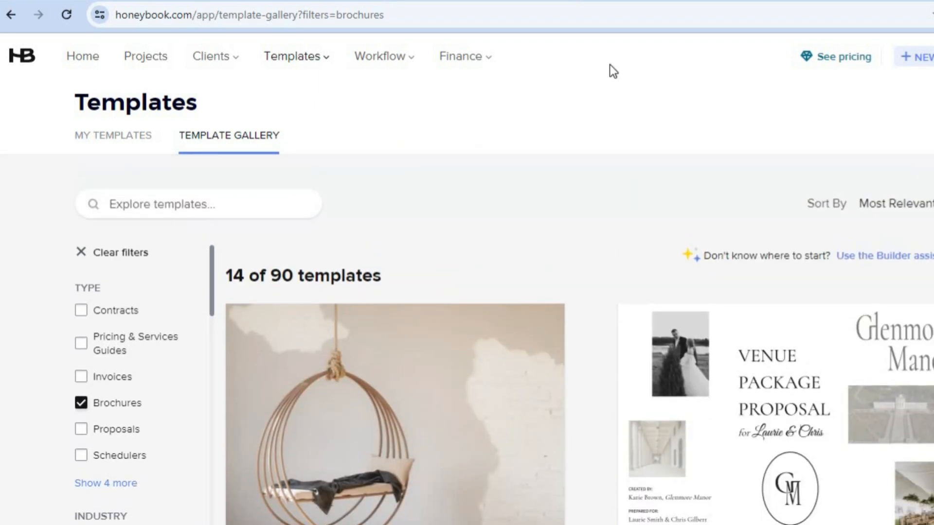
Open the page that lists the automation templates.
click(313, 67)
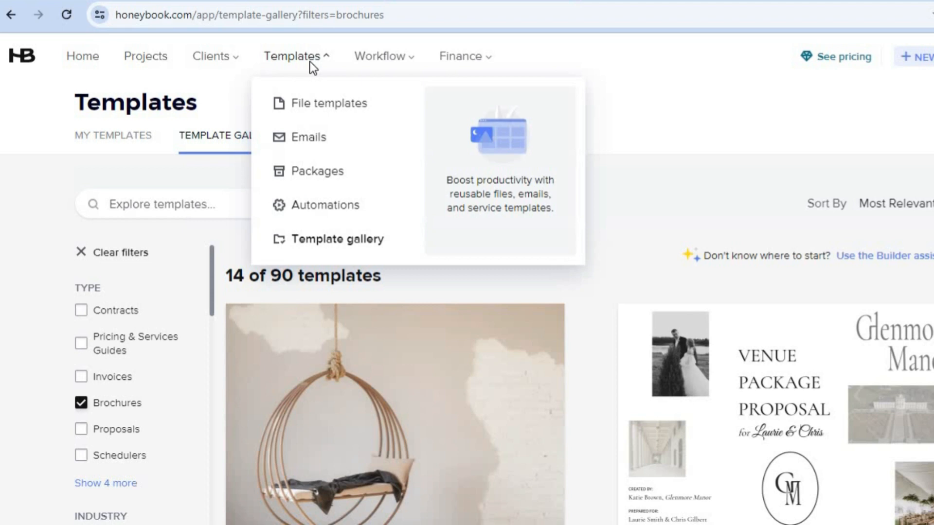
mouse_move(312, 57)
click(334, 207)
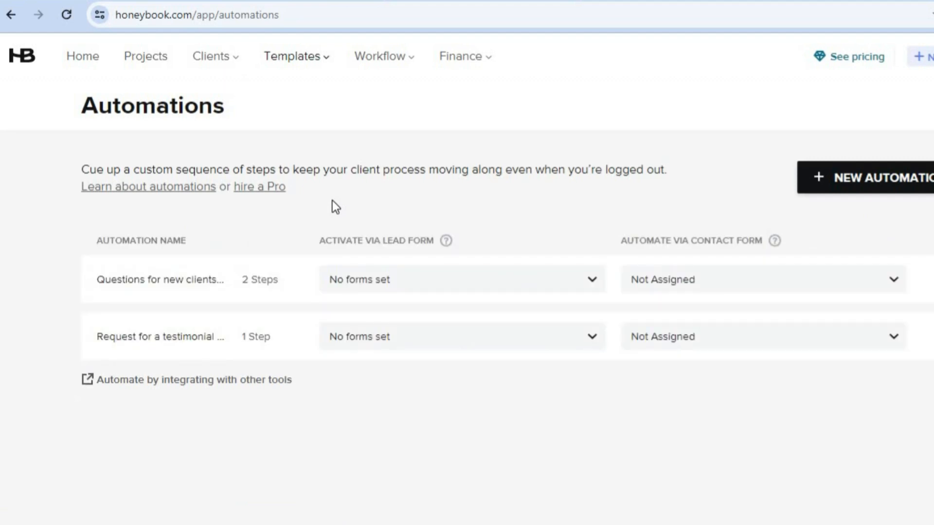
Start a new automation to review the available first actions, and return to the automations list.
click(886, 177)
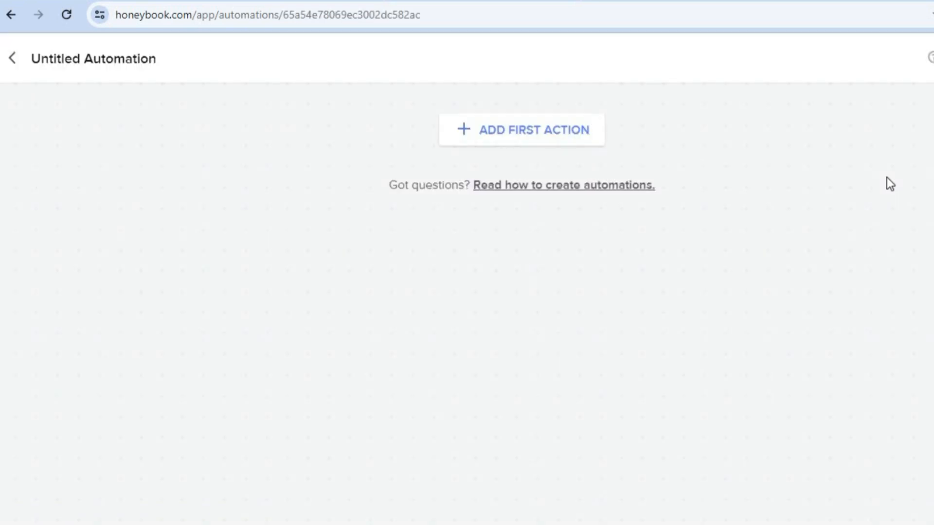
click(506, 130)
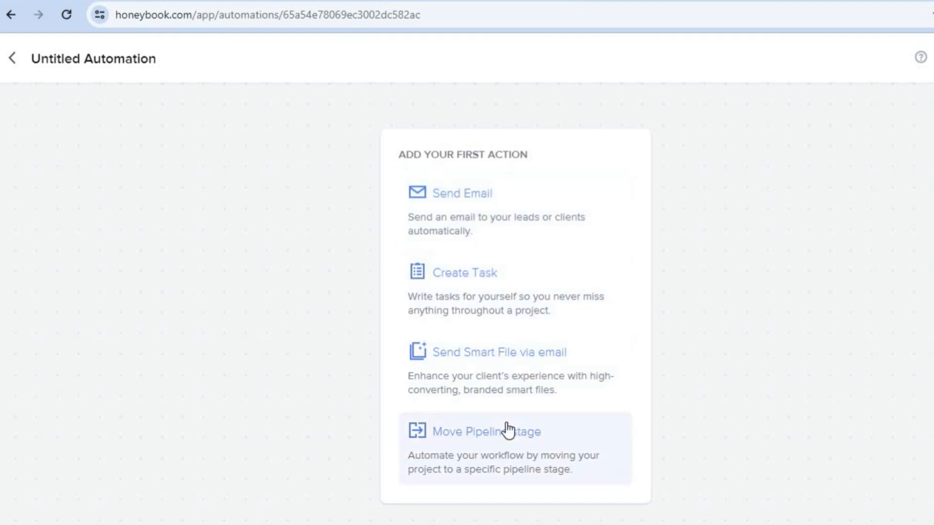
click(10, 60)
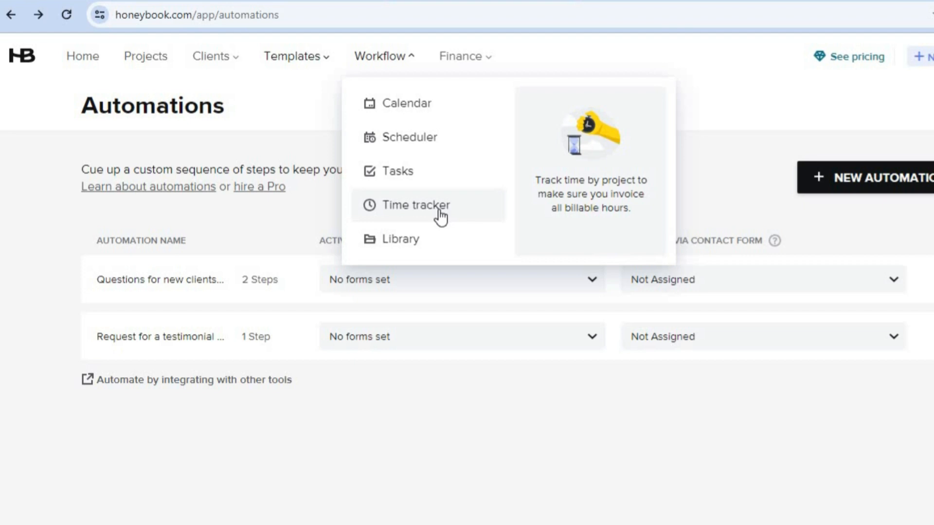
Open the finance payments page and go on to adding bank details to review the business types for online payments.
mouse_move(484, 55)
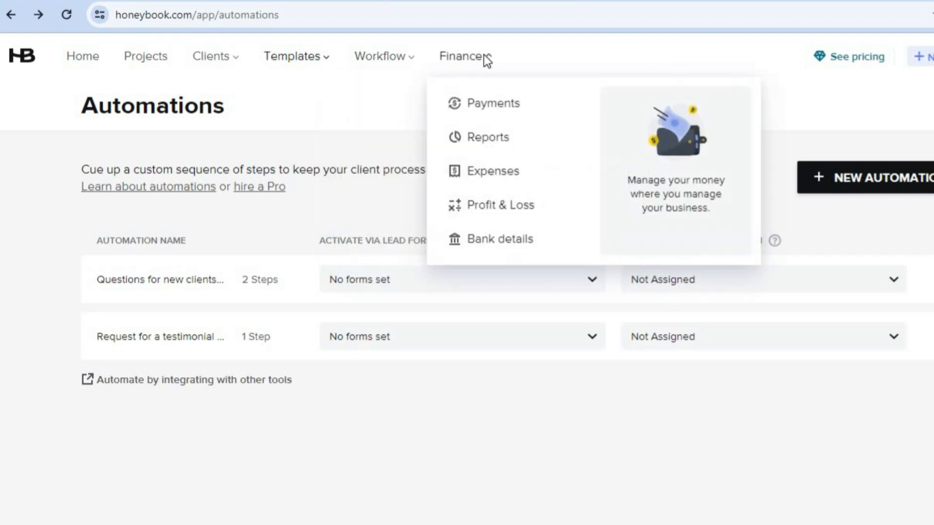
click(503, 106)
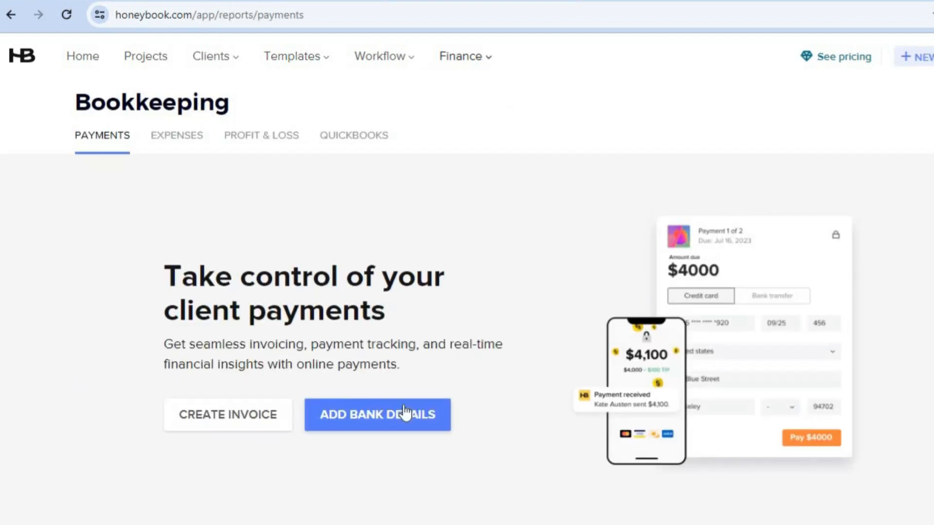
click(391, 427)
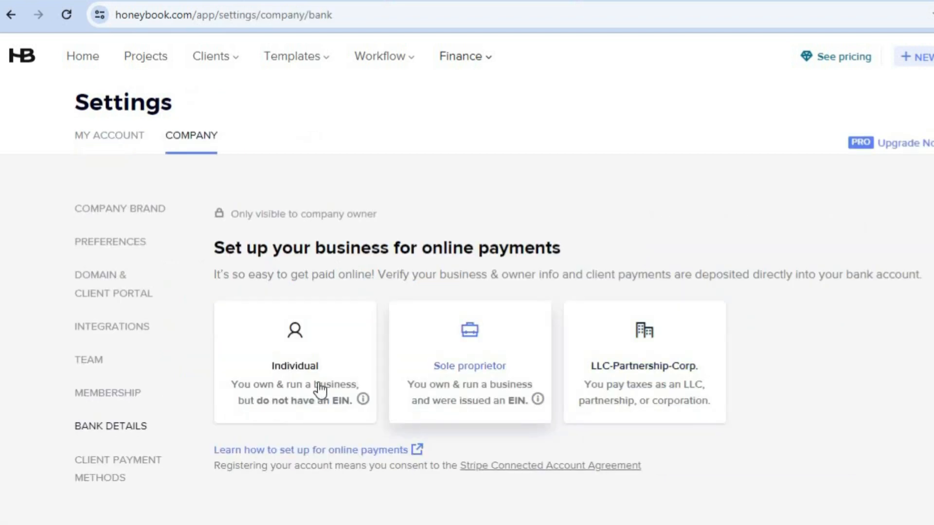
mouse_move(295, 417)
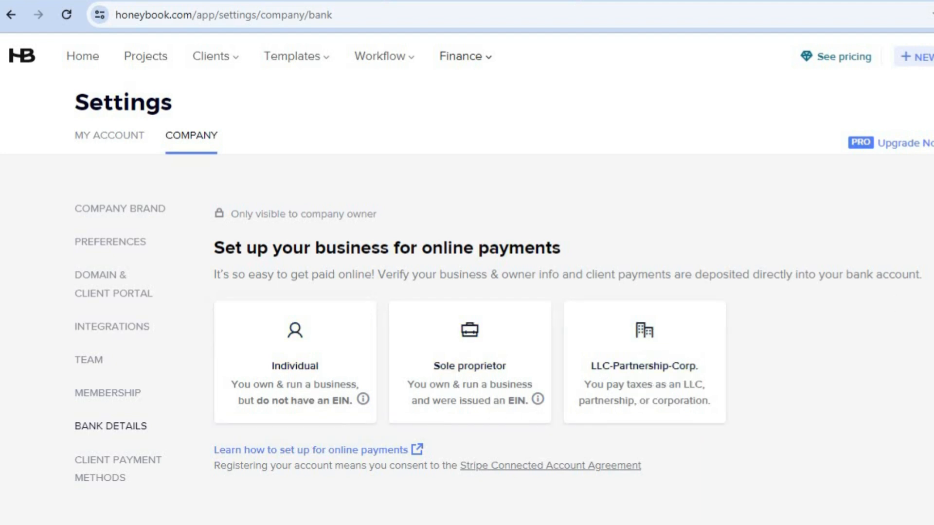
scroll(568, 333, down, 1)
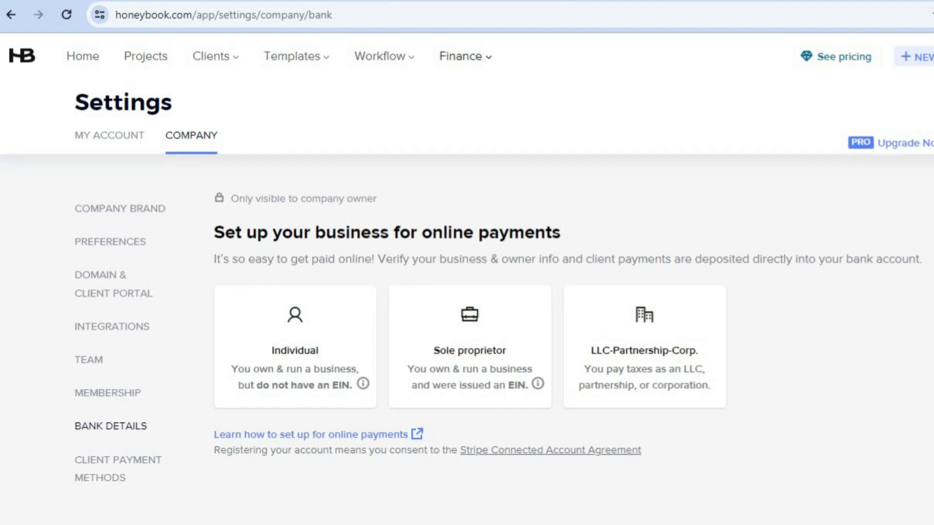
Show the types of new items that can be created, such as a project, client or invoice.
click(922, 60)
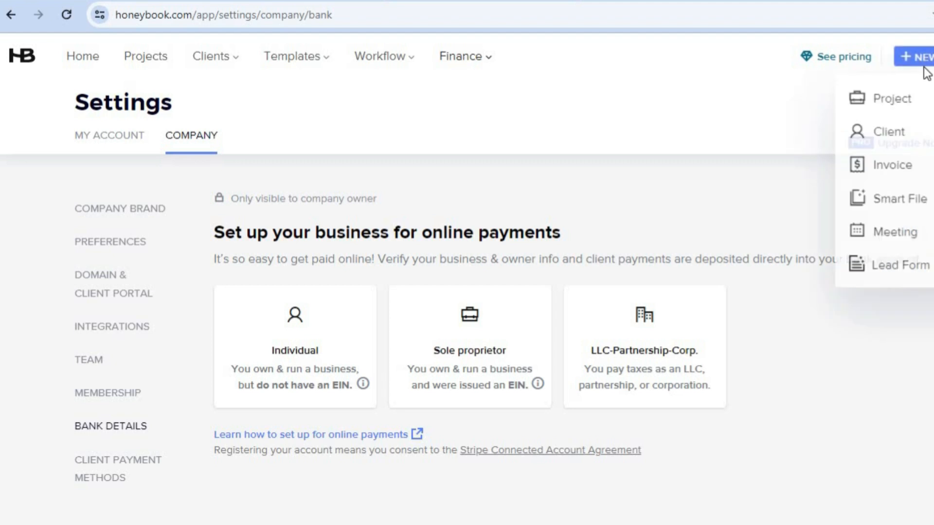